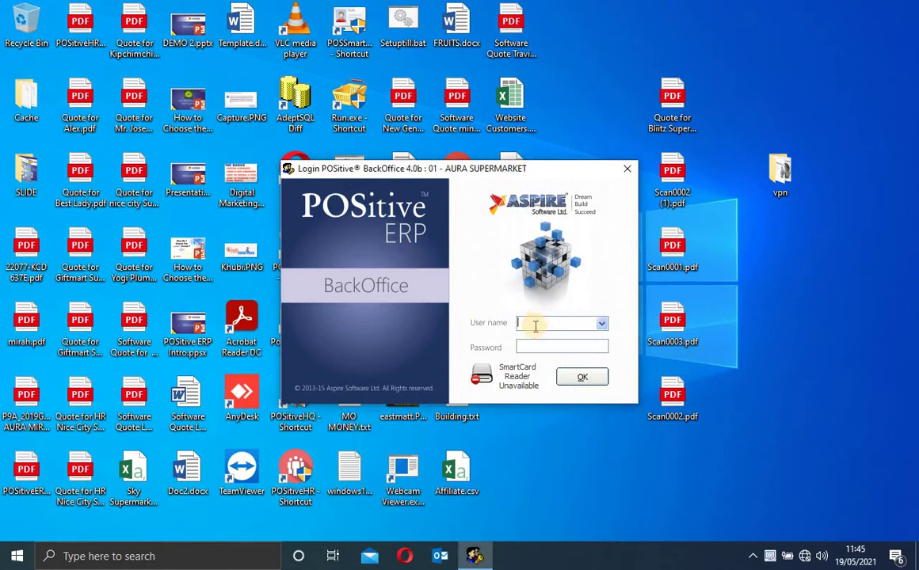
# Step: Log in as Admin with the account password to reach the financial period selection
pyautogui.write('admin')
pyautogui.press('Tab')
pyautogui.write('•••••')
pyautogui.click(533, 325)
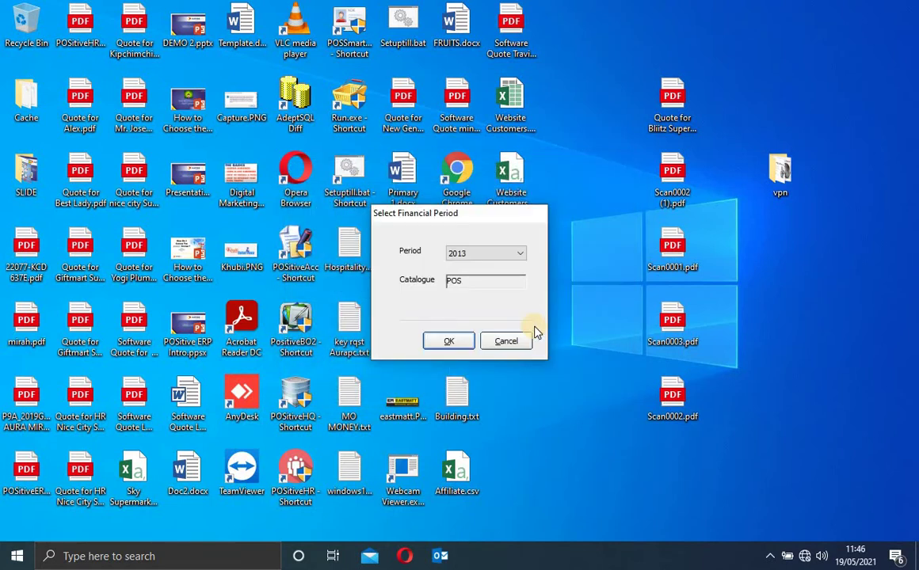
# Step: Confirm financial period 2013 with the POS catalogue and load the AURA SUPERMARKET main window
pyautogui.press('Return')
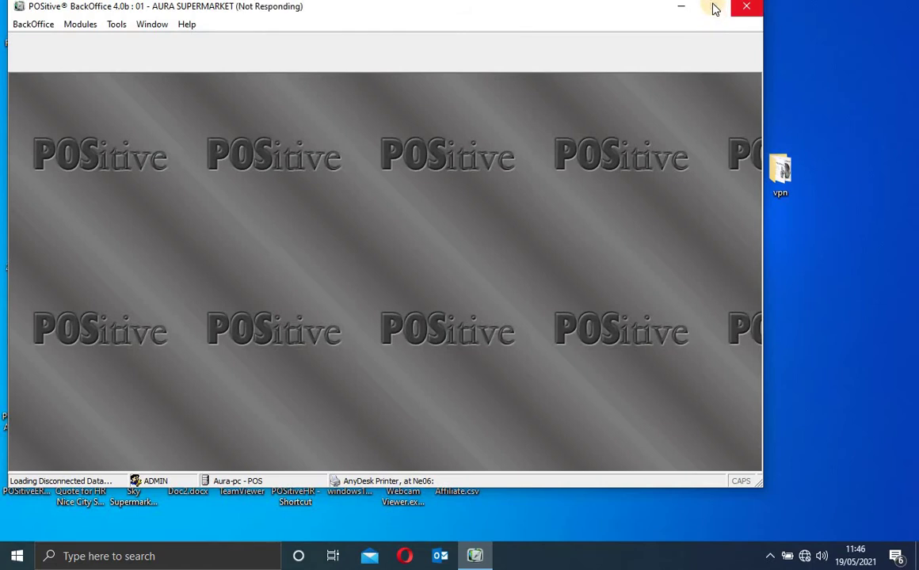
# Step: Maximize the main window and bring up the POS and Inventory module tools
pyautogui.click(713, 7)
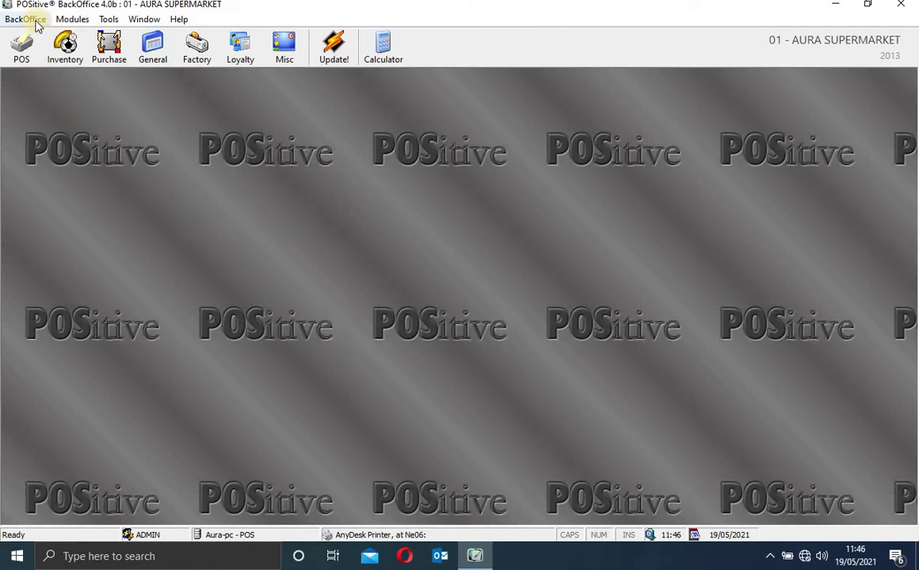
pyautogui.click(33, 52)
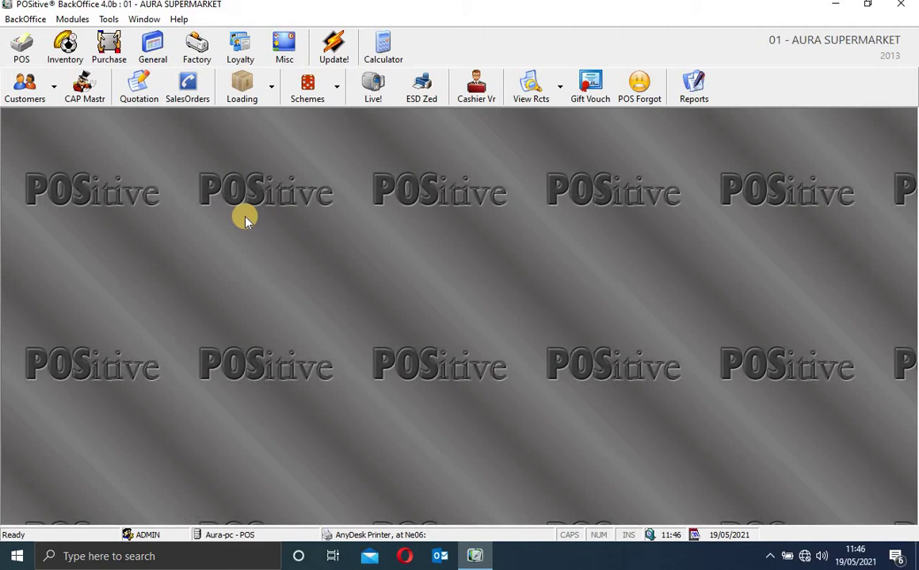
pyautogui.click(65, 57)
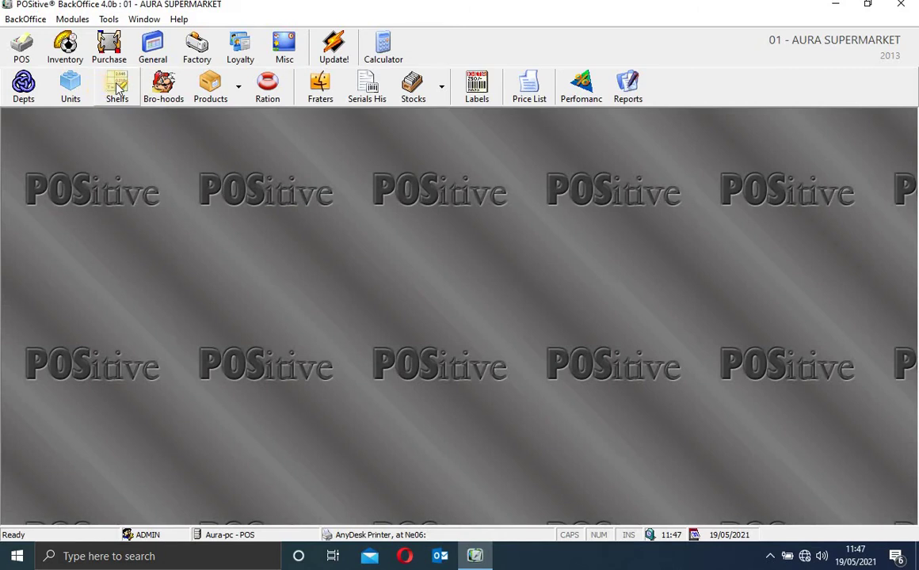
pyautogui.click(159, 121)
pyautogui.click(26, 19)
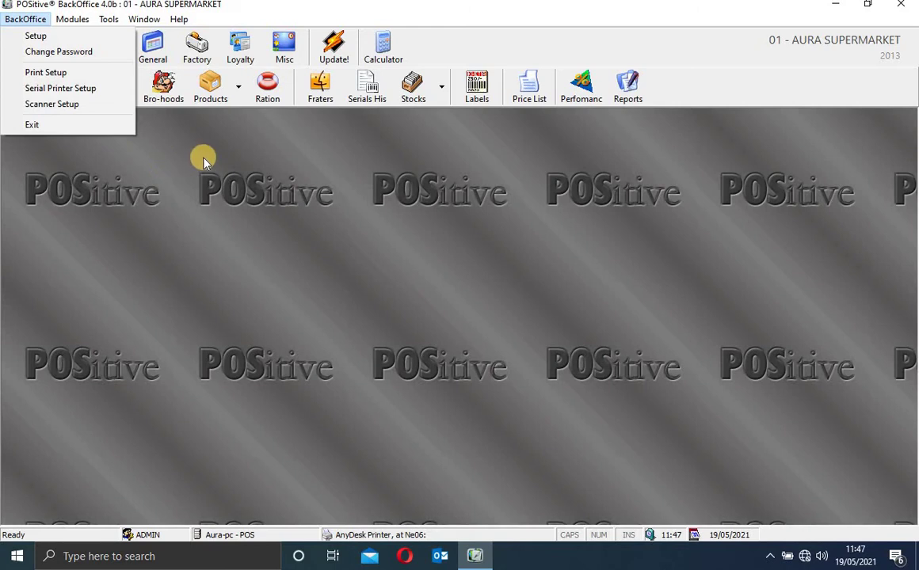
# Step: Open BackOffice Setup on the Company Info page for AURA SUPERMARKET
pyautogui.click(44, 38)
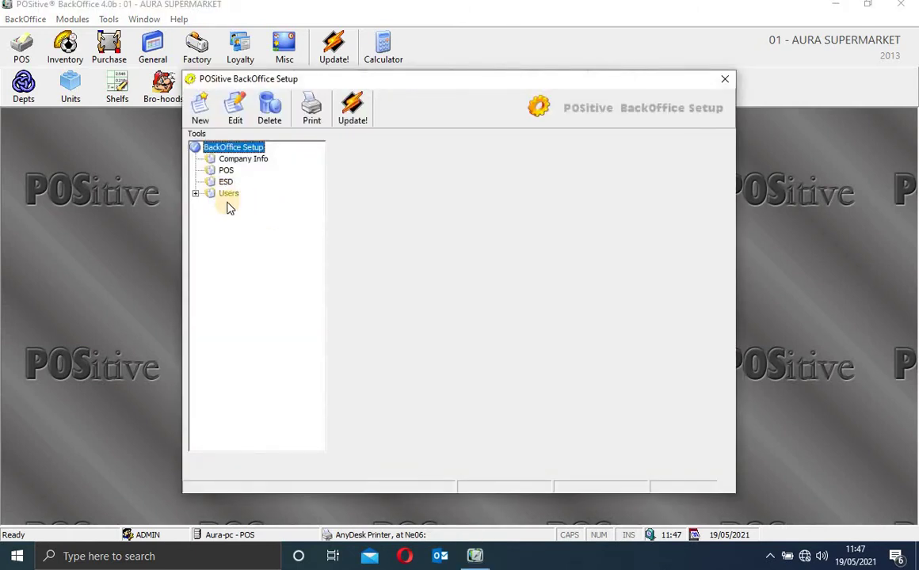
pyautogui.click(250, 161)
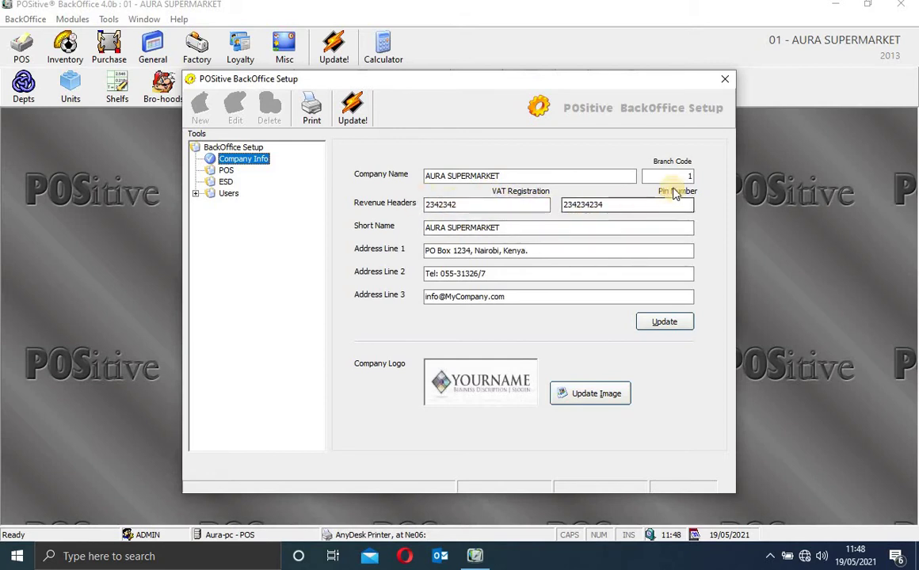
# Step: Shorten the company Short Name from AURA SUPERMARKET to AURA SPMKT
pyautogui.click(622, 206)
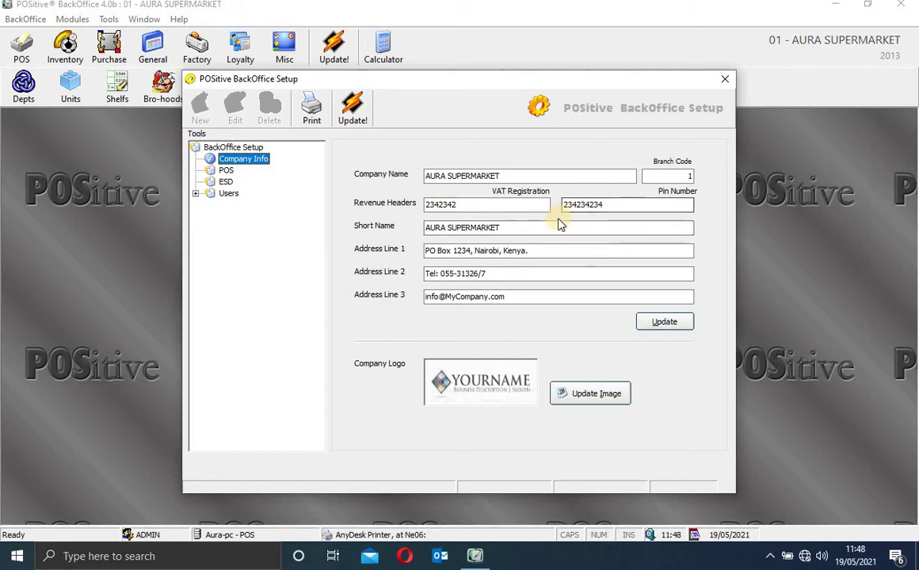
pyautogui.click(497, 229)
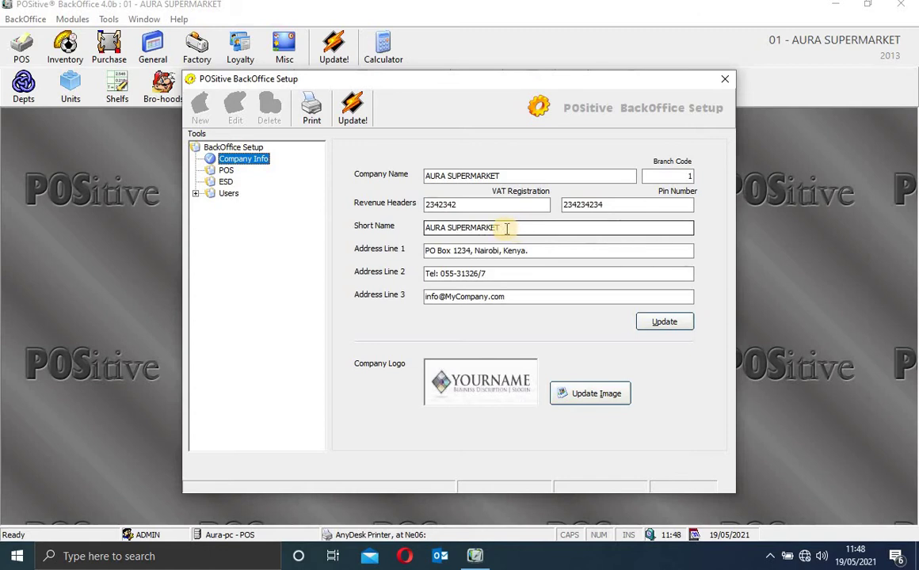
pyautogui.click(506, 228)
pyautogui.press('BackSpace')
pyautogui.press('BackSpace')
pyautogui.press('BackSpace')
pyautogui.press('BackSpace')
pyautogui.press('BackSpace')
pyautogui.press('BackSpace')
pyautogui.press('BackSpace')
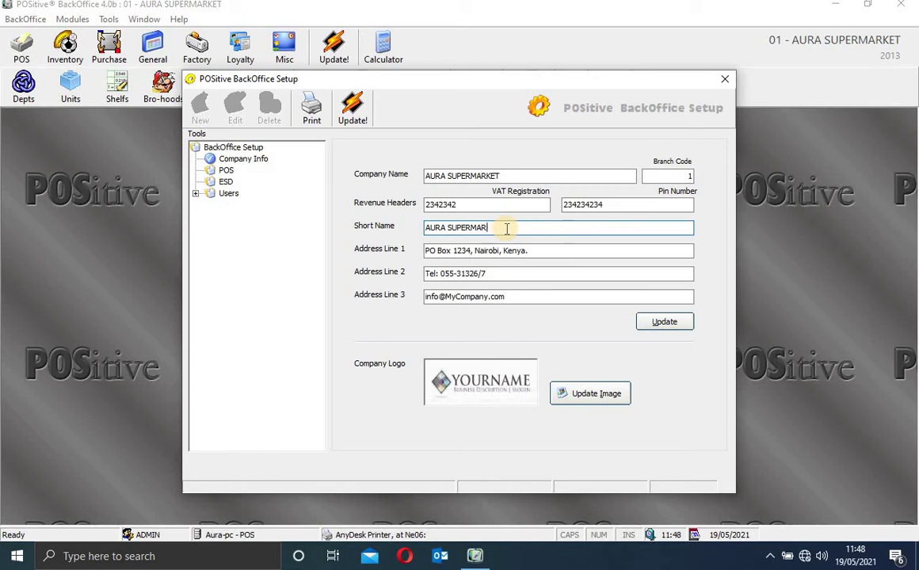
pyautogui.press('BackSpace')
pyautogui.press('BackSpace')
pyautogui.press('BackSpace')
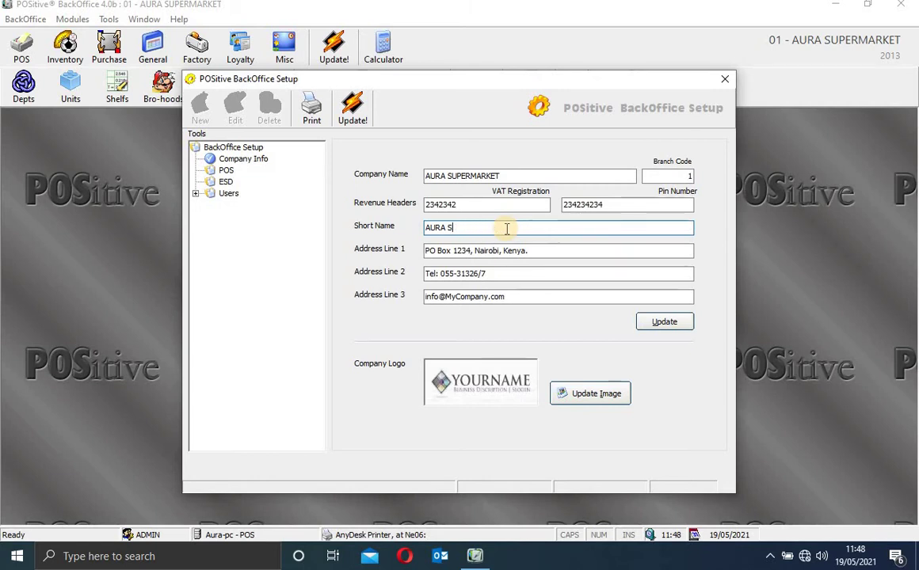
pyautogui.write('pmk')
pyautogui.press('BackSpace')
pyautogui.press('BackSpace')
pyautogui.press('BackSpace')
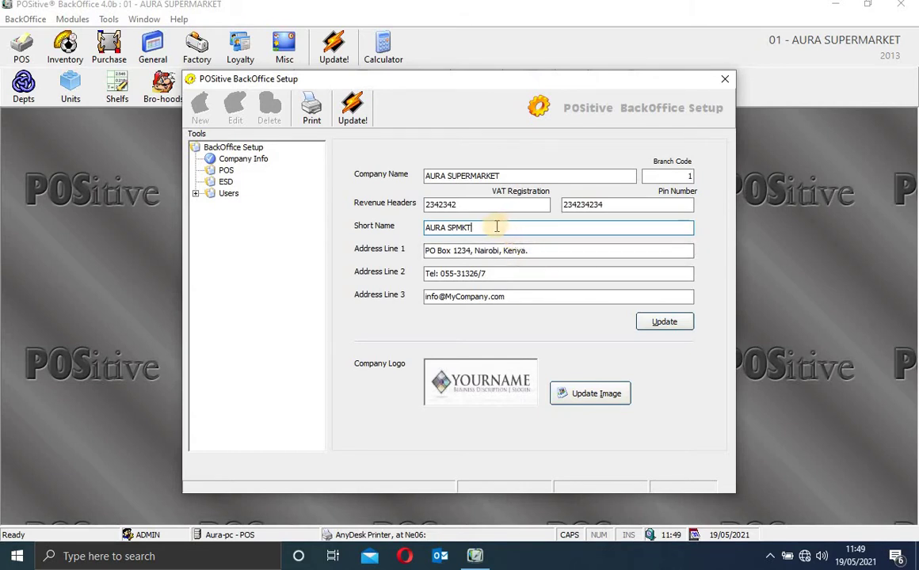
pyautogui.doubleClick(461, 228)
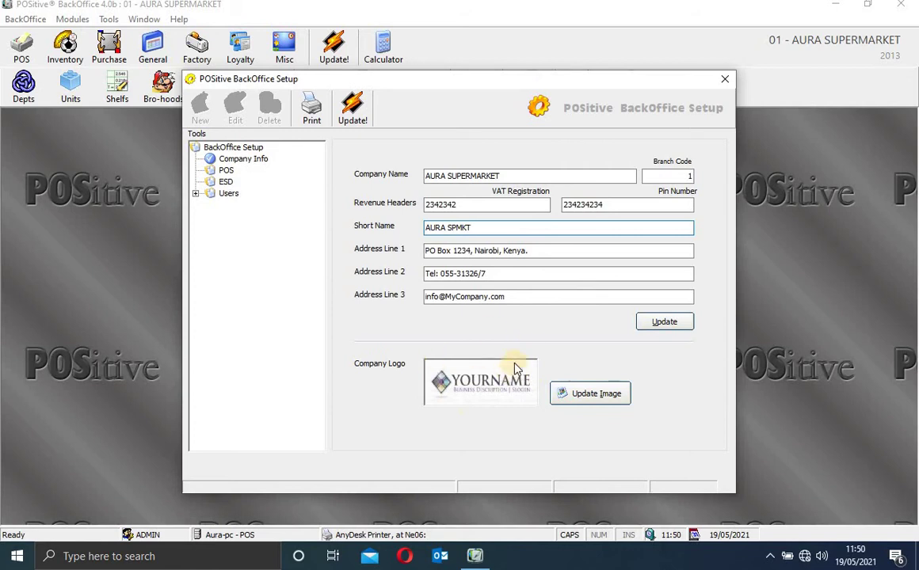
# Step: Replace the company logo with a photo from Pictures > Album, filtering on All Files
pyautogui.click(590, 396)
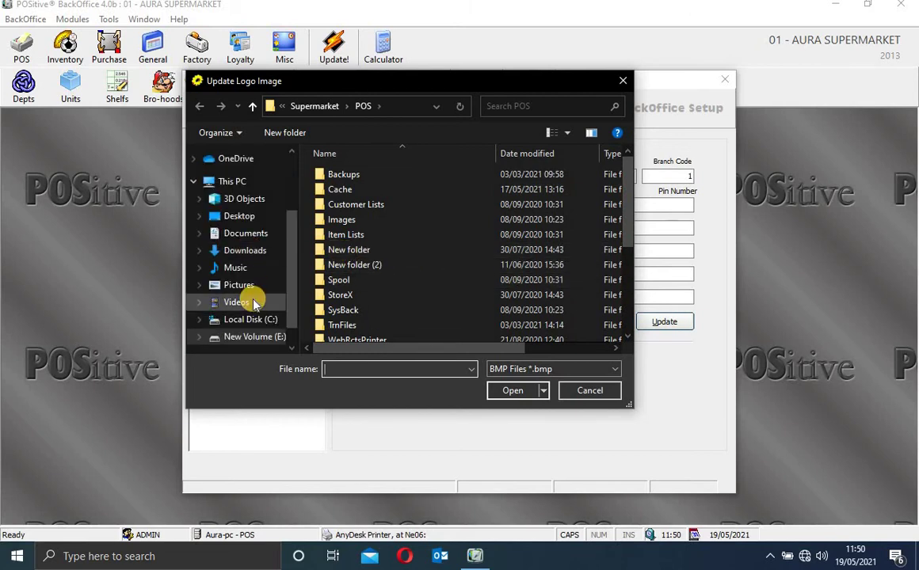
pyautogui.click(259, 305)
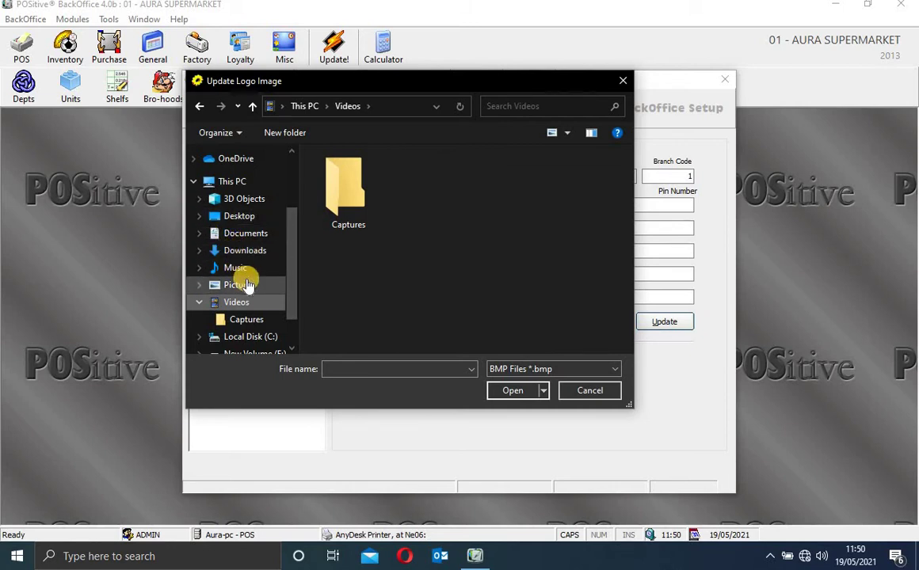
pyautogui.click(238, 285)
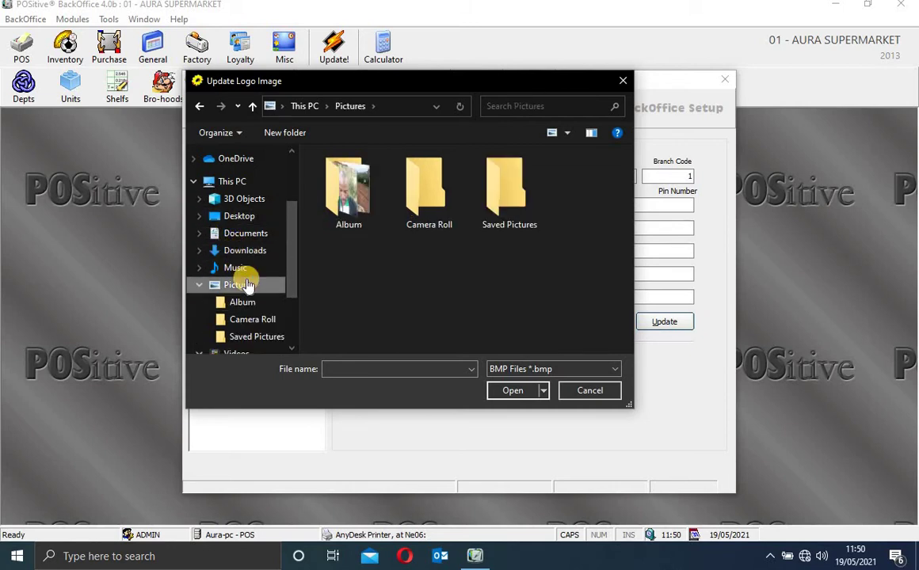
pyautogui.doubleClick(358, 194)
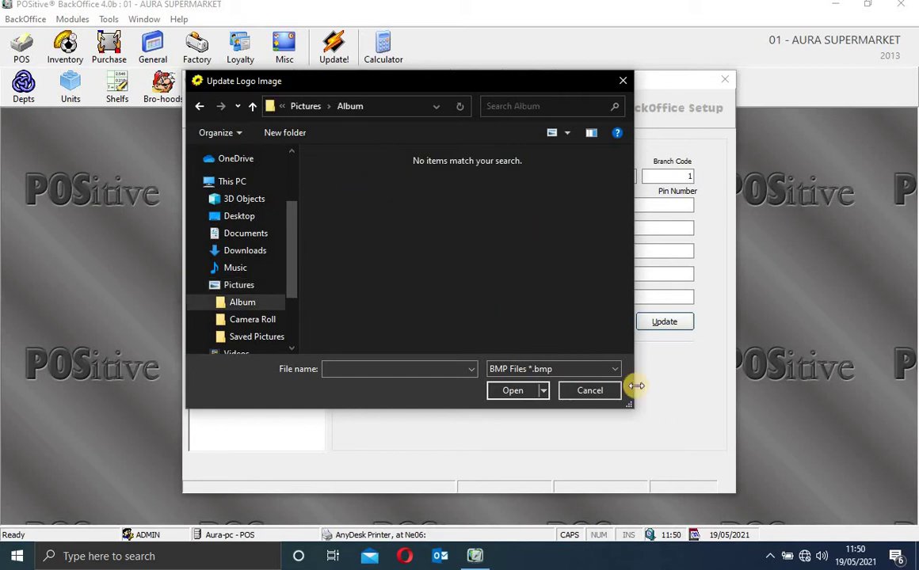
pyautogui.click(615, 370)
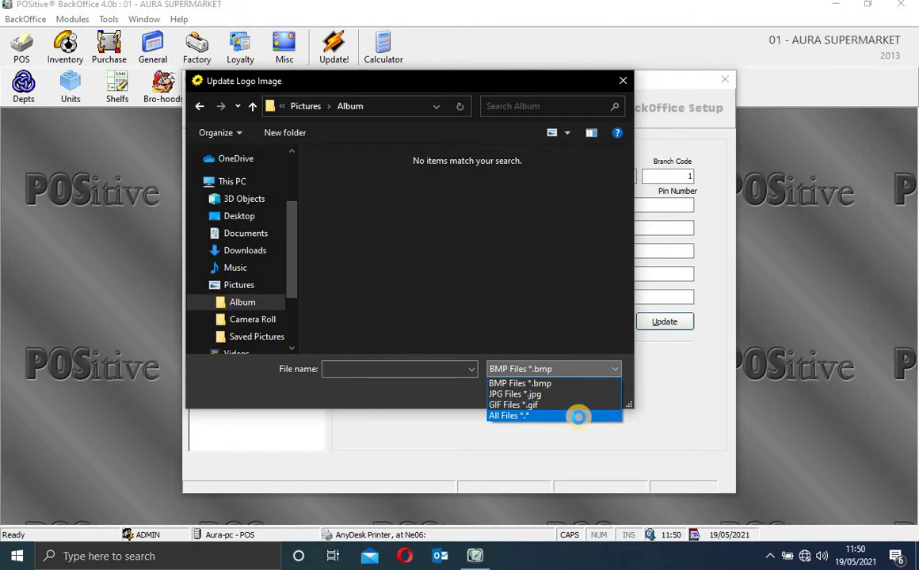
pyautogui.click(578, 416)
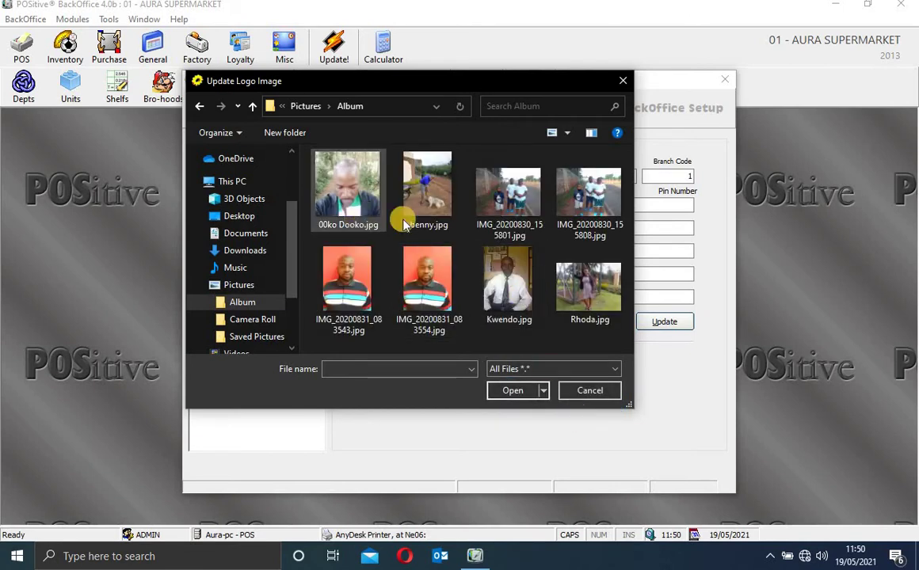
pyautogui.doubleClick(345, 297)
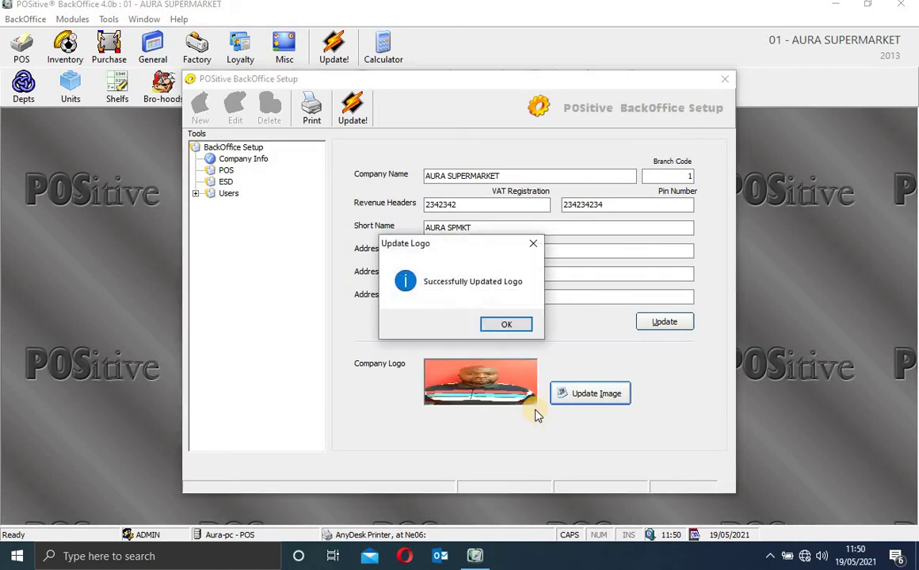
# Step: Dismiss the logo confirmation and show the POS settings with Ksh. currency and MYSHOP bar code header
pyautogui.click(505, 326)
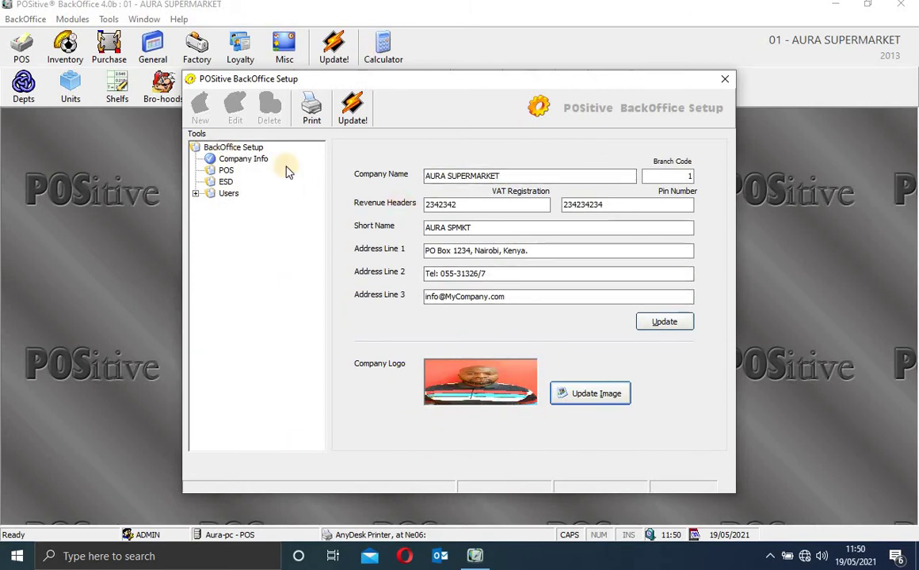
pyautogui.click(226, 171)
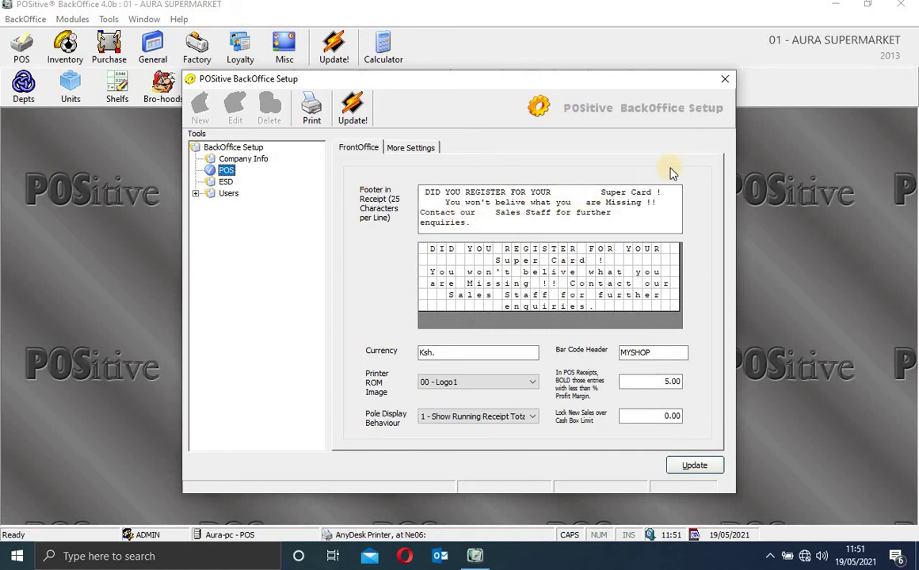
pyautogui.click(646, 217)
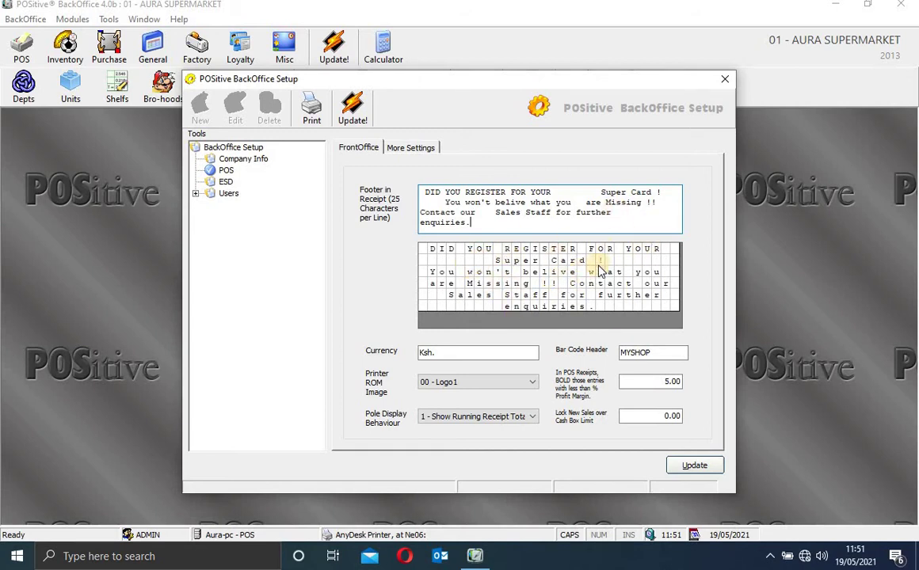
pyautogui.click(435, 351)
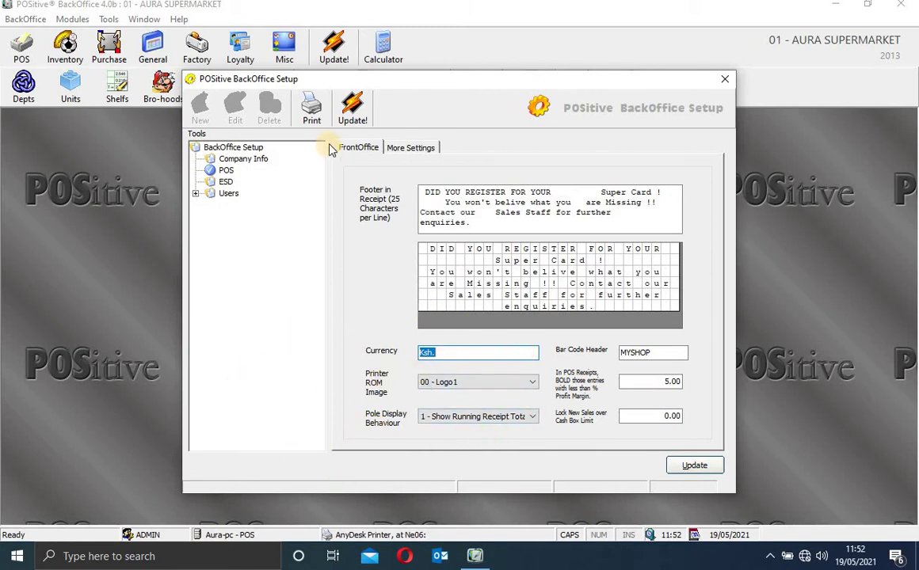
# Step: On More Settings, set Branch Charge Type to Cost Price rather than Selling Price
pyautogui.click(402, 149)
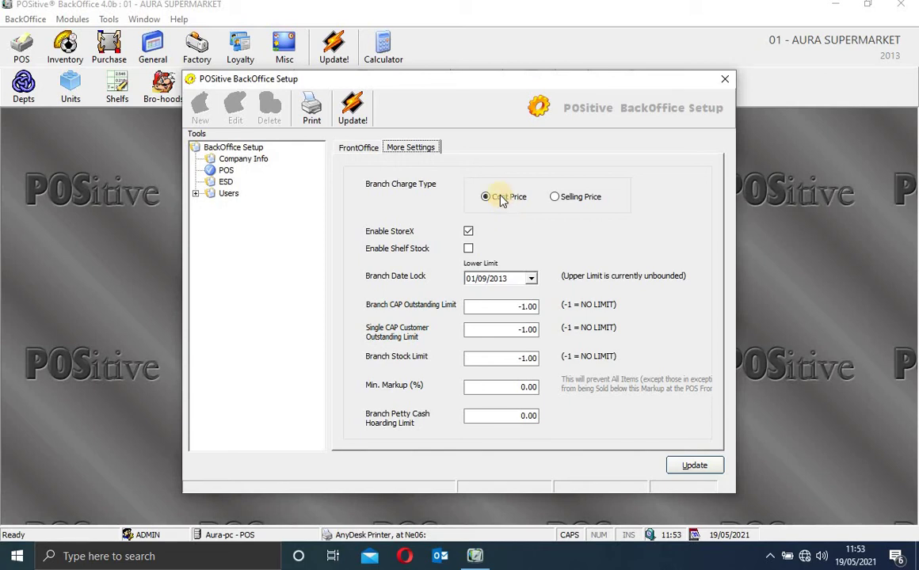
pyautogui.click(554, 198)
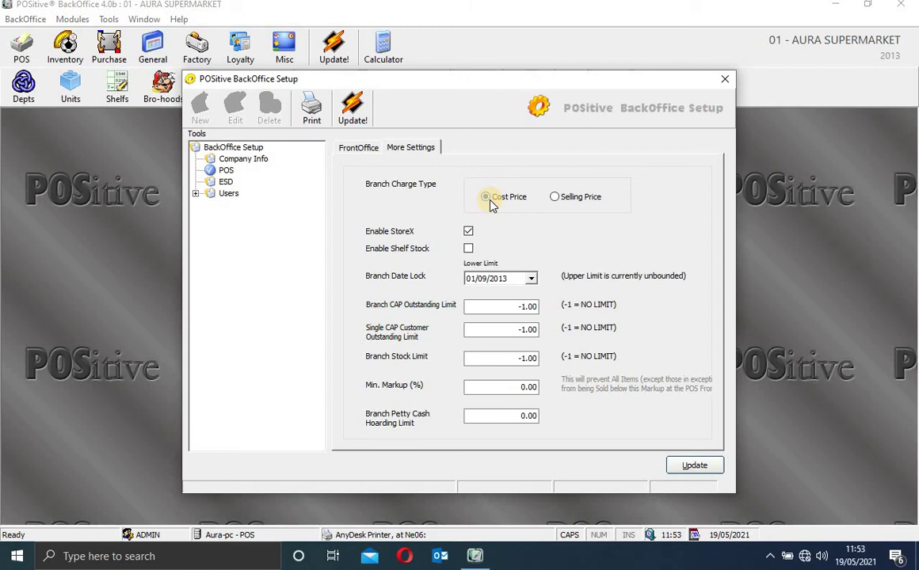
pyautogui.click(490, 203)
# Step: Keep StoreX enabled and review the shelf stock, Branch CAP Outstanding Limit and Branch Stock Limit options
pyautogui.click(477, 234)
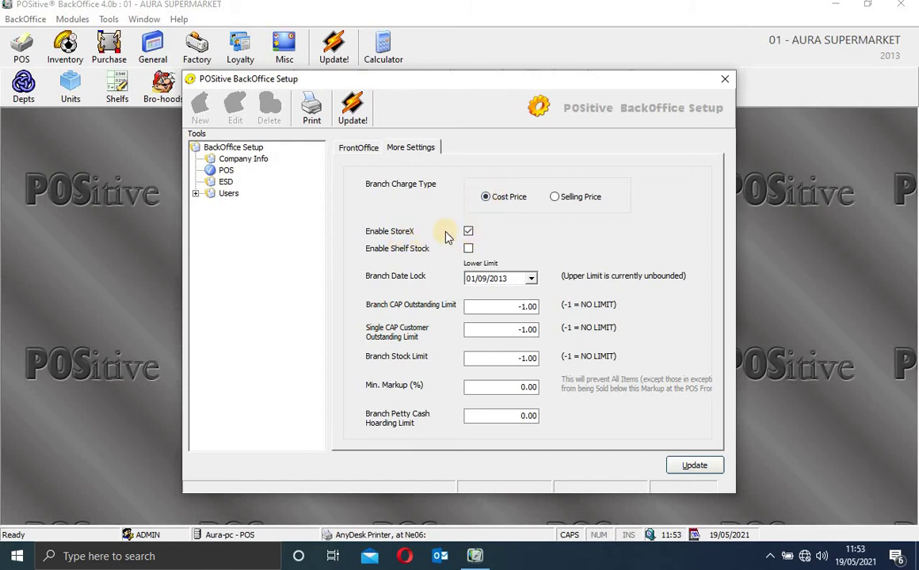
pyautogui.click(468, 234)
pyautogui.click(469, 249)
pyautogui.click(526, 307)
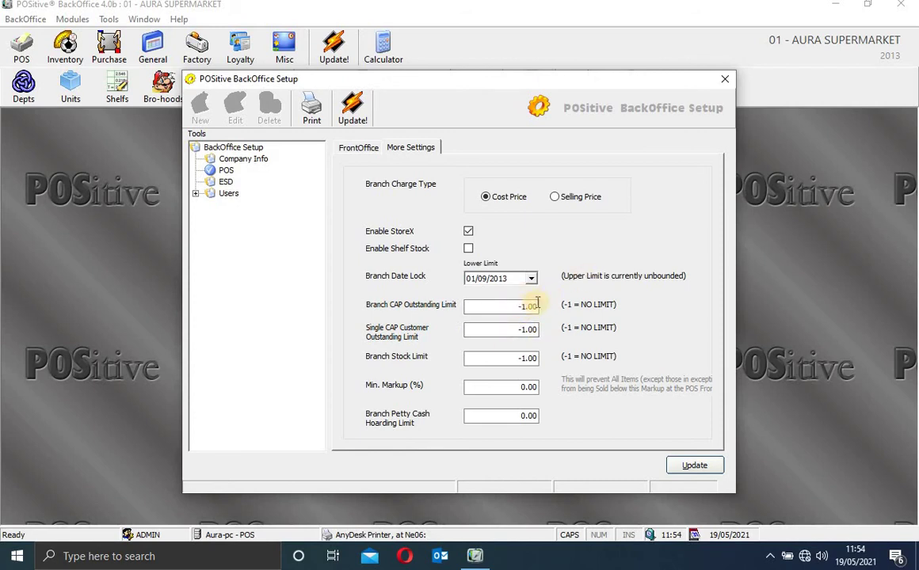
pyautogui.click(535, 306)
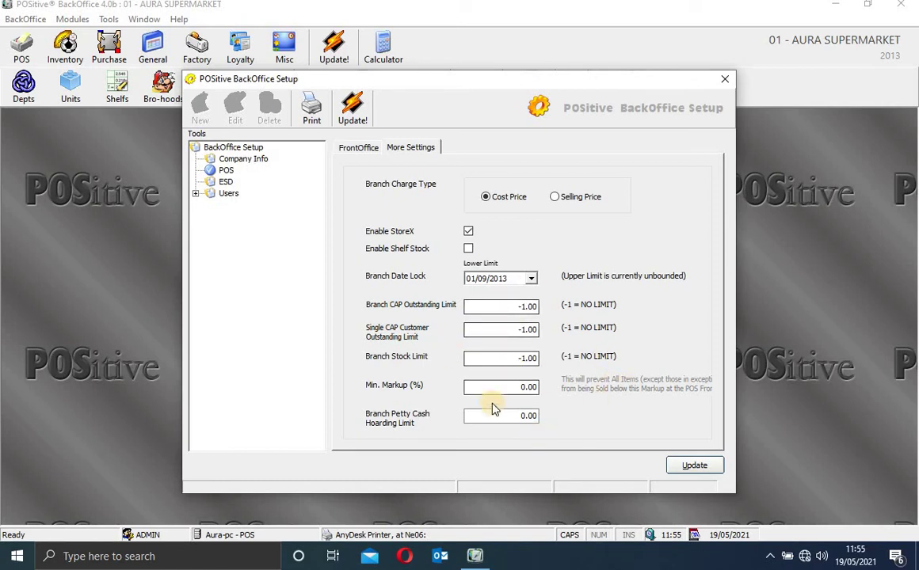
pyautogui.click(513, 358)
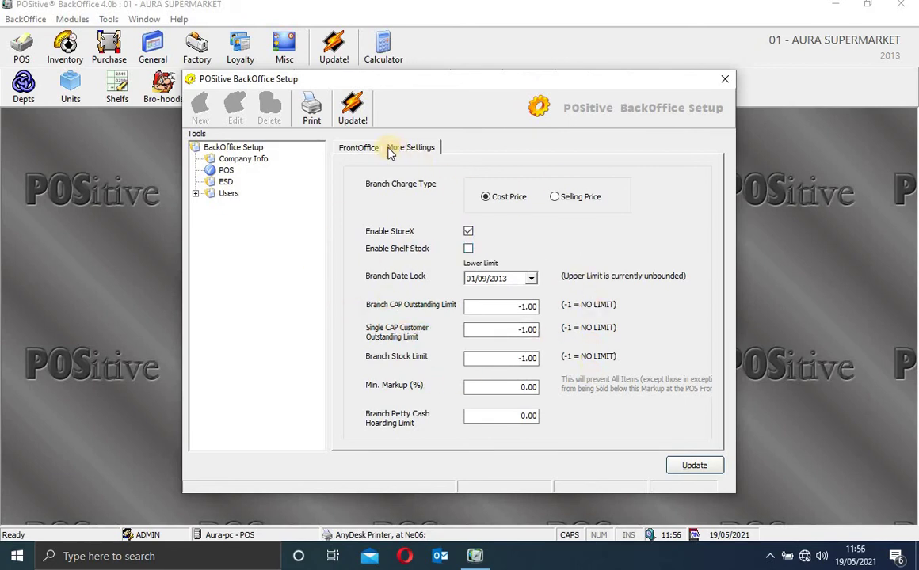
# Step: Recheck the FrontOffice settings, then view the ESD settings for till 1's Tremol TSL device
pyautogui.click(364, 150)
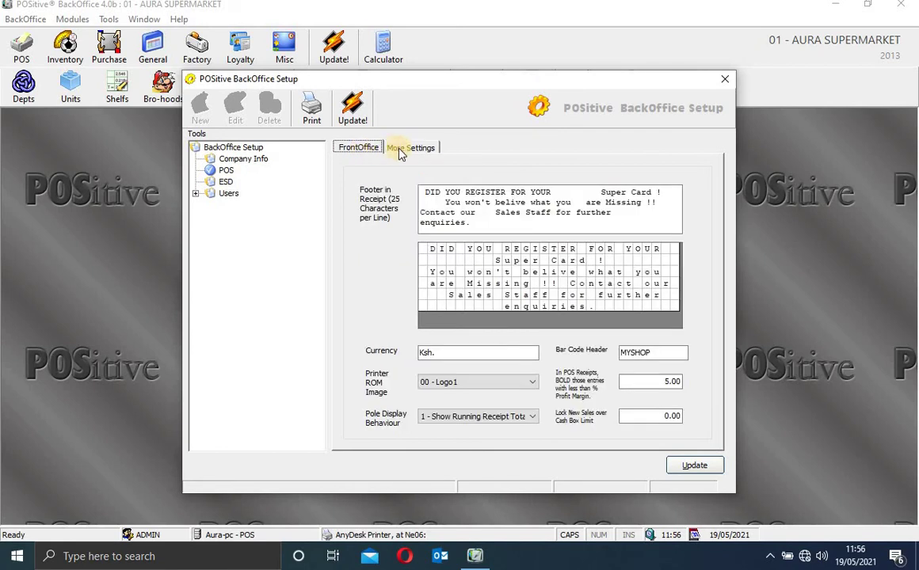
pyautogui.click(406, 149)
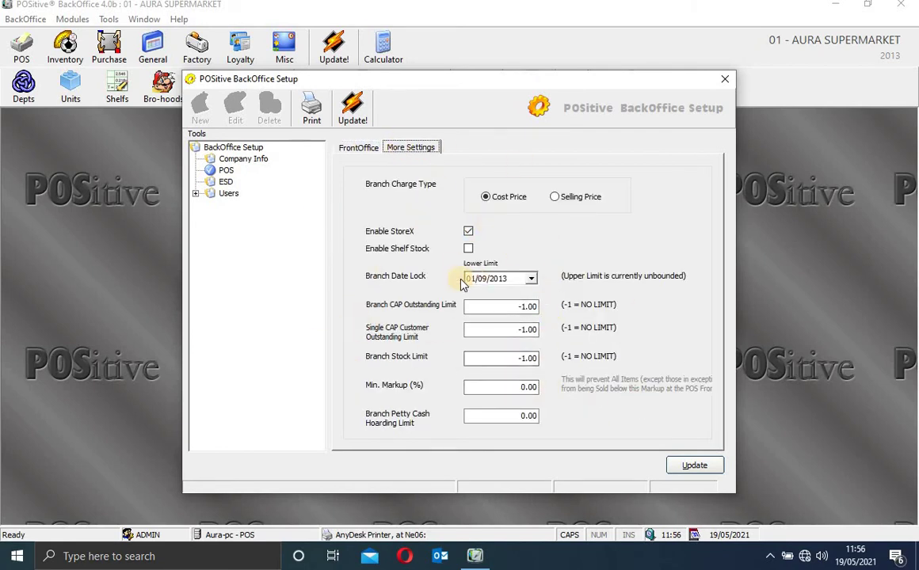
pyautogui.click(226, 182)
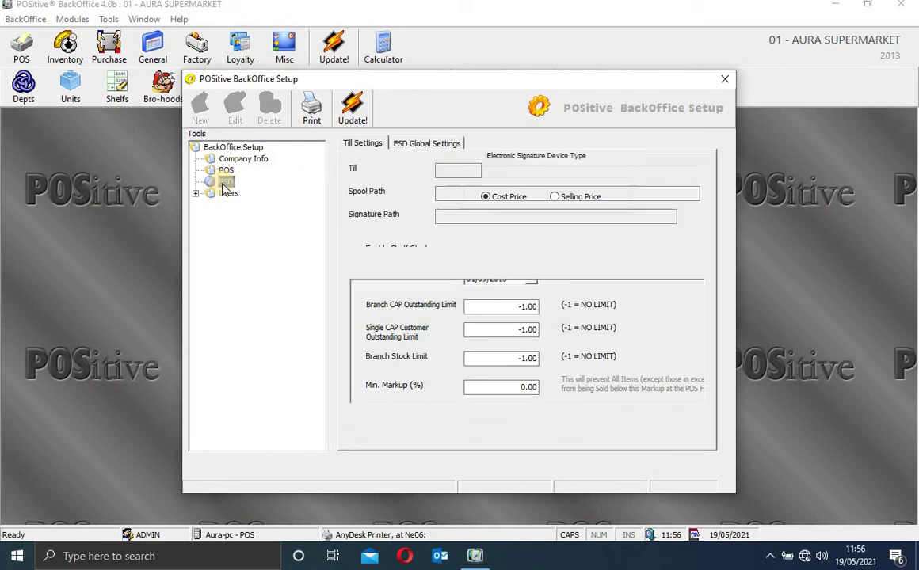
# Step: Tick Enable ESD for till 1 on Till Settings and save the ESD table
pyautogui.click(372, 146)
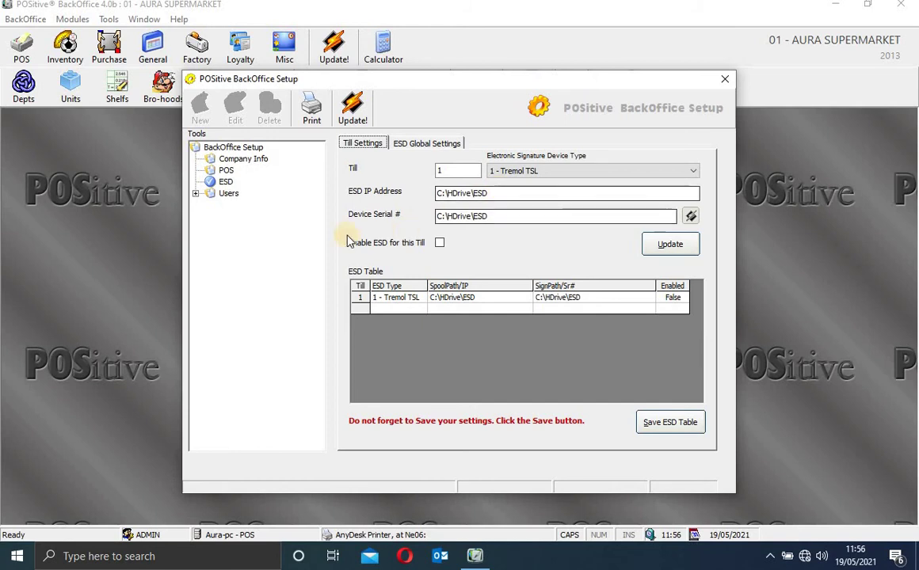
pyautogui.doubleClick(498, 216)
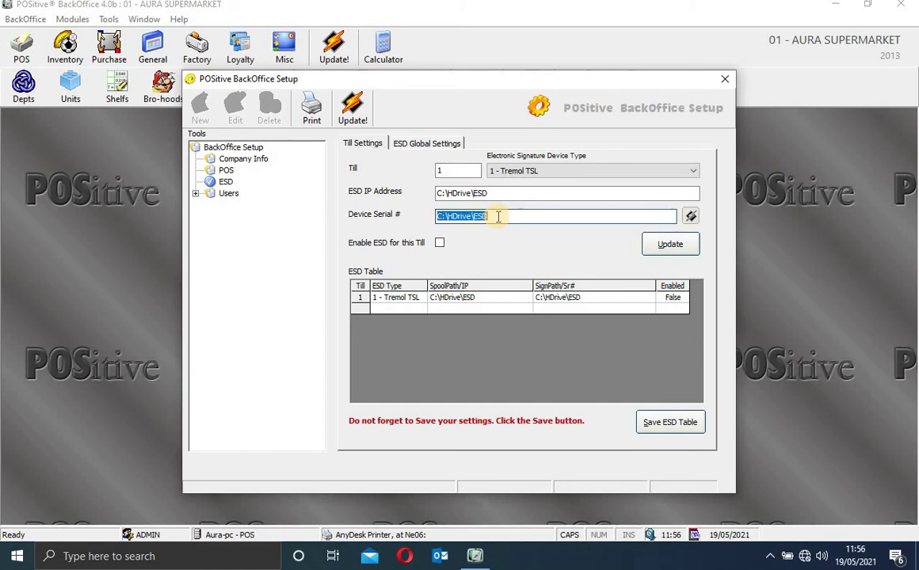
pyautogui.click(440, 245)
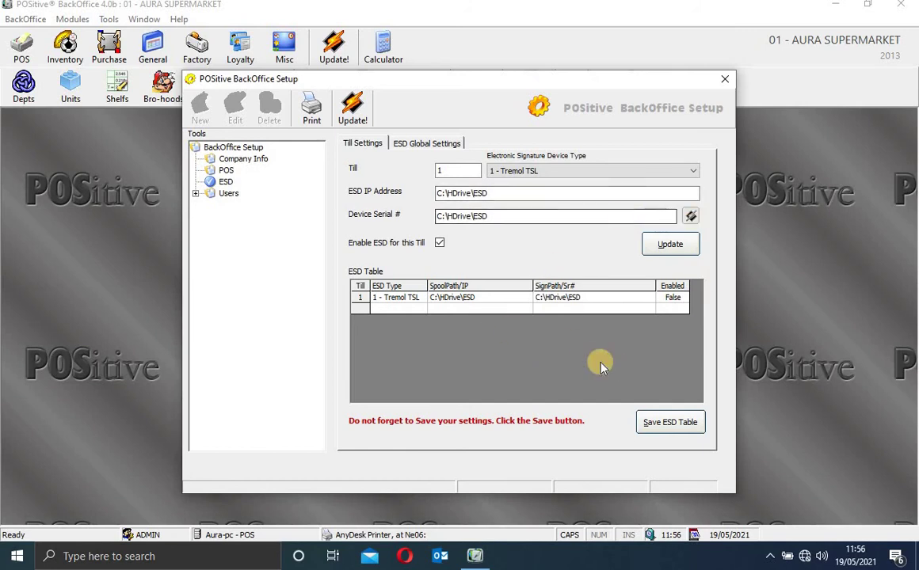
pyautogui.click(667, 423)
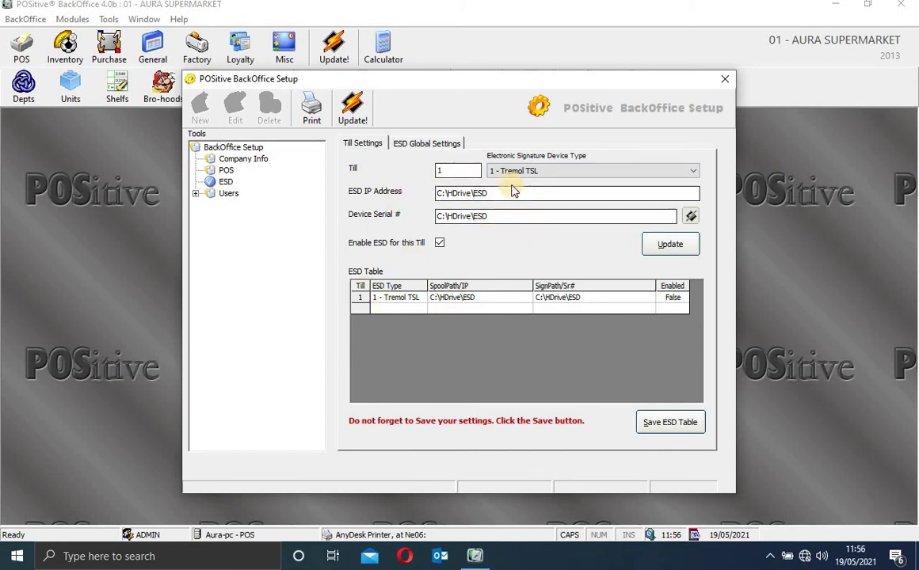
pyautogui.click(421, 145)
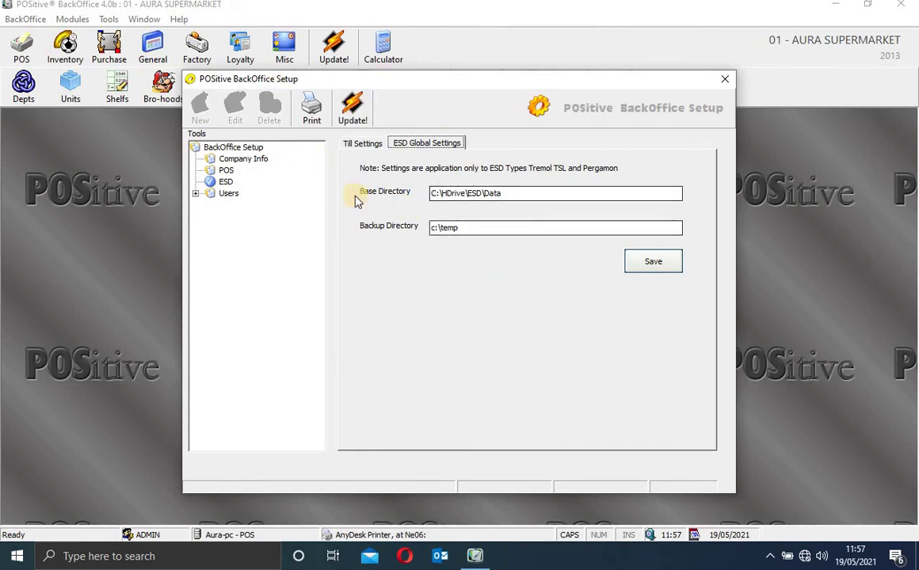
# Step: Return to till 1's ESD settings, then show the Users page listing 2 users
pyautogui.click(366, 144)
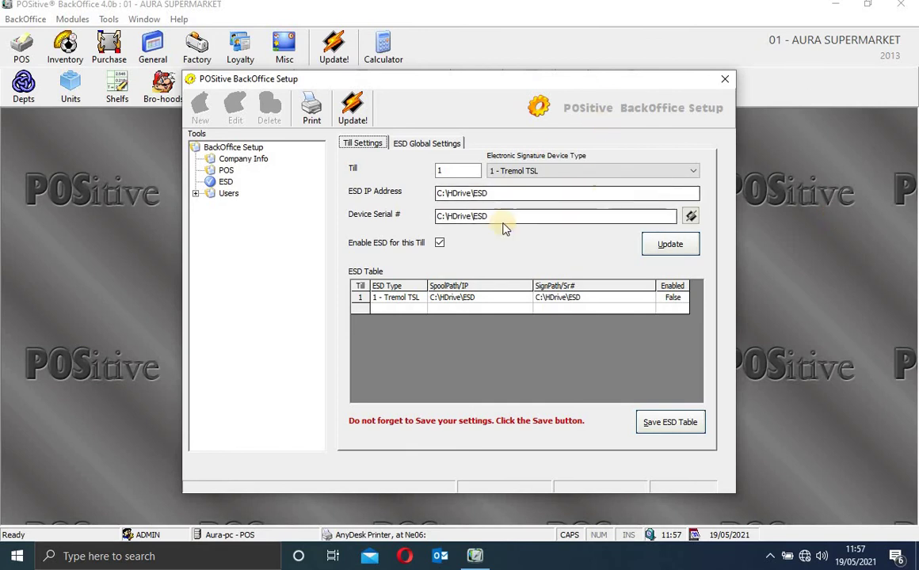
pyautogui.click(226, 195)
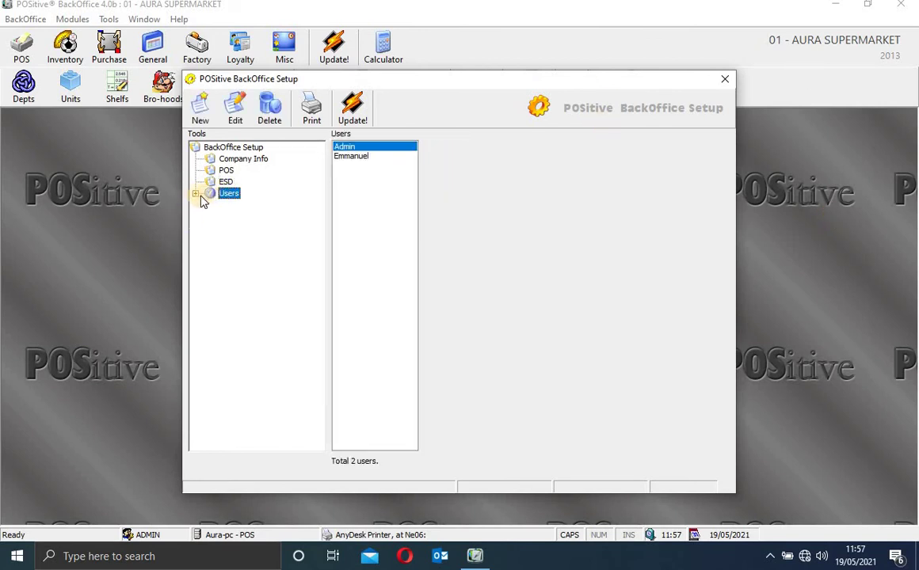
# Step: Start a new user in the Users section and enter the user's name
pyautogui.click(195, 194)
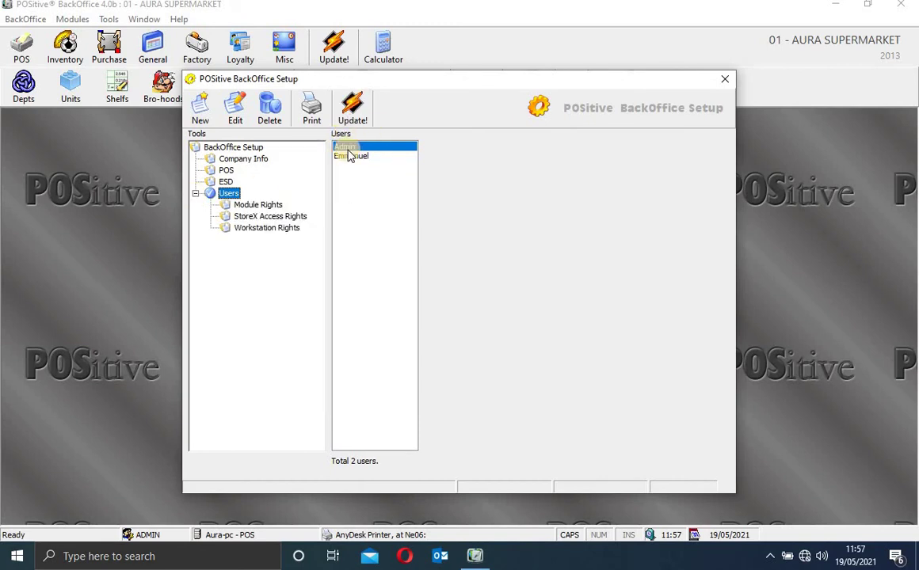
pyautogui.click(230, 194)
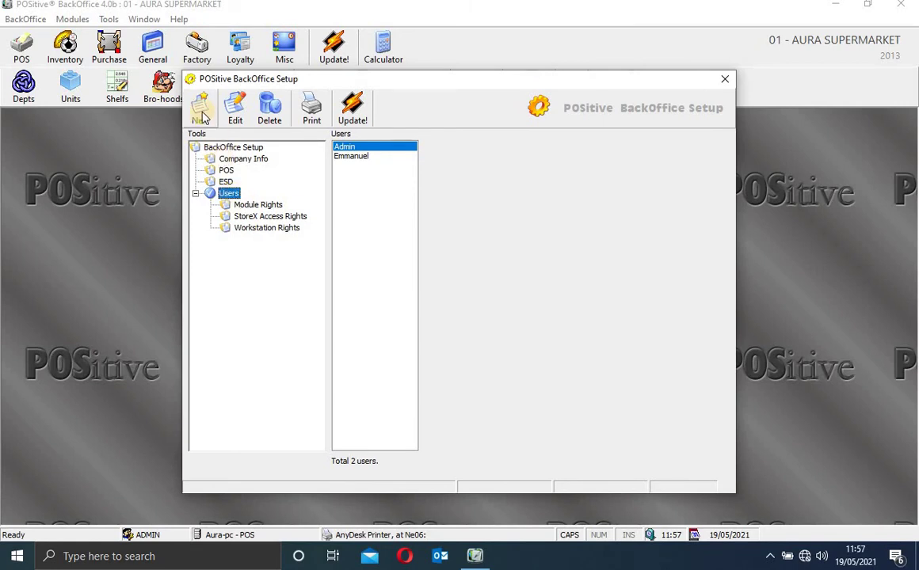
pyautogui.click(201, 111)
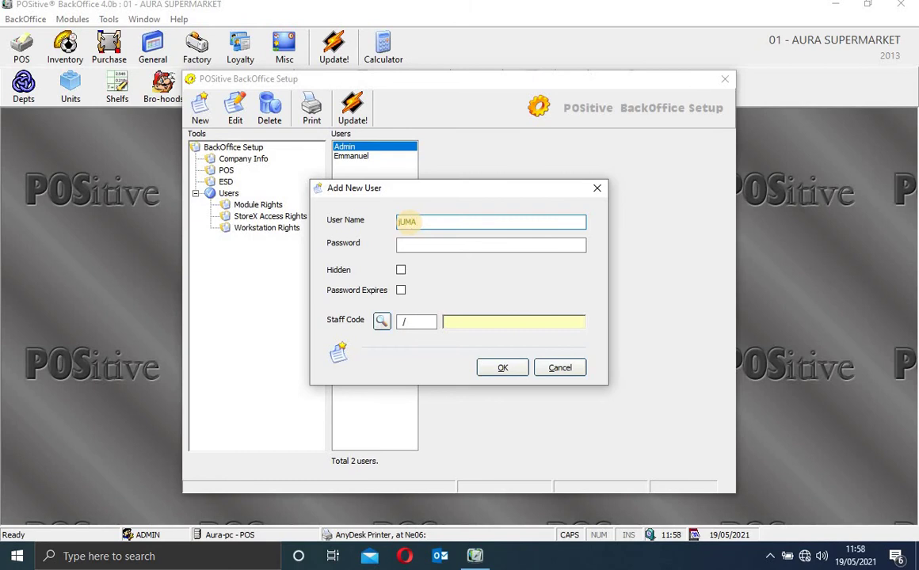
pyautogui.press('BackSpace')
pyautogui.press('BackSpace')
pyautogui.press('BackSpace')
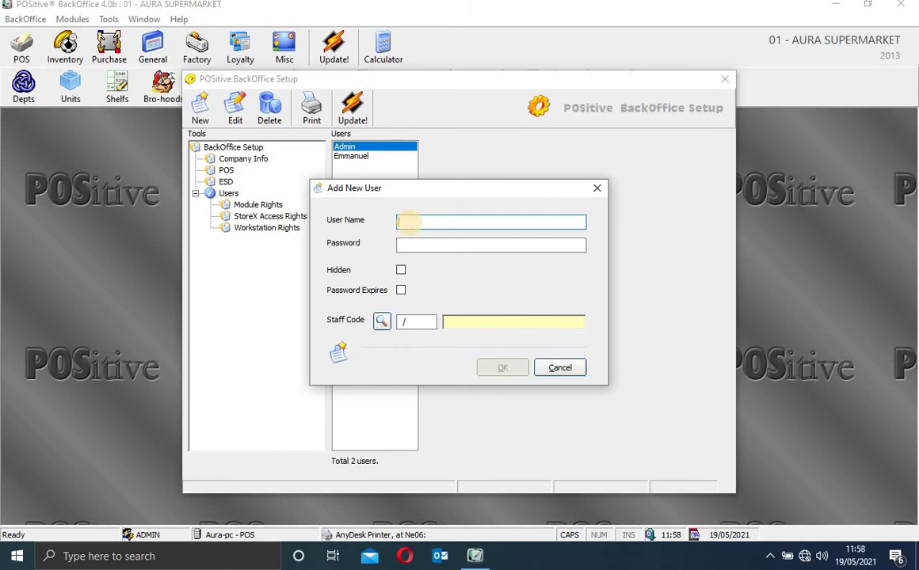
pyautogui.write('Jum')
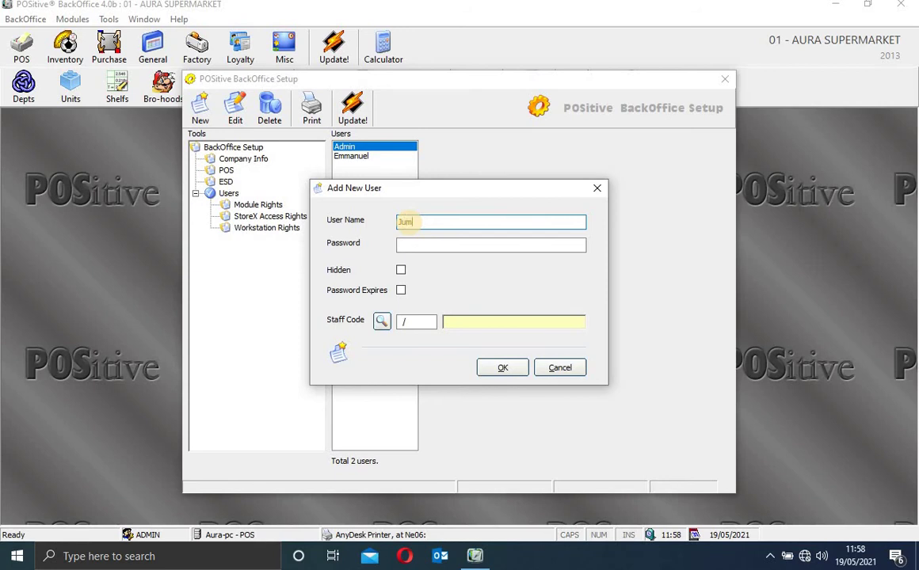
pyautogui.write('a Hamisi')
pyautogui.click(409, 245)
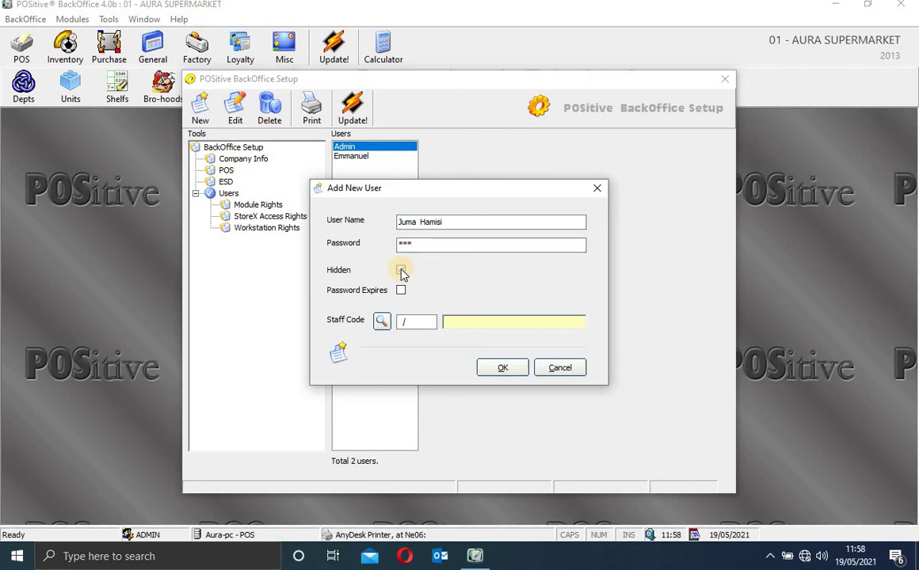
# Step: Turn on password expiry every 30 days, leaving Hidden unchecked
pyautogui.click(402, 271)
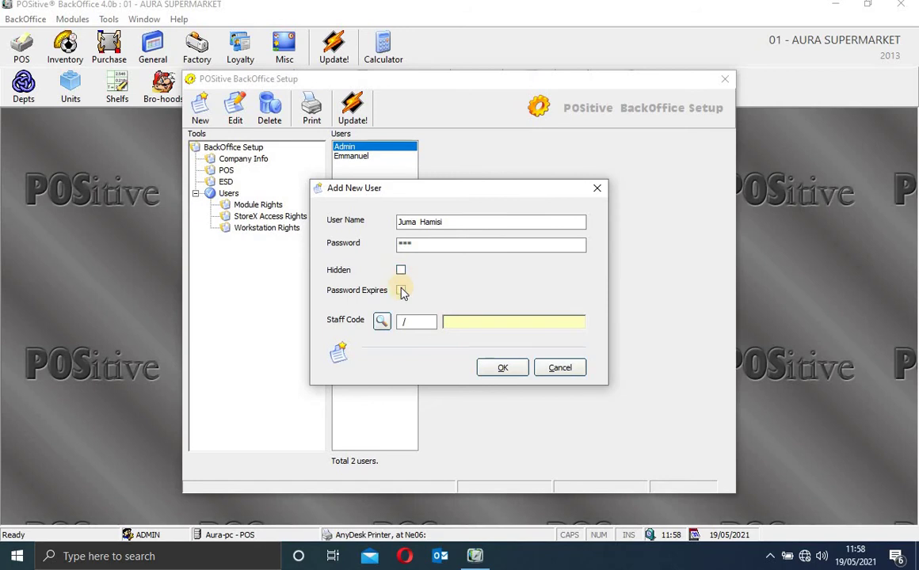
pyautogui.click(401, 291)
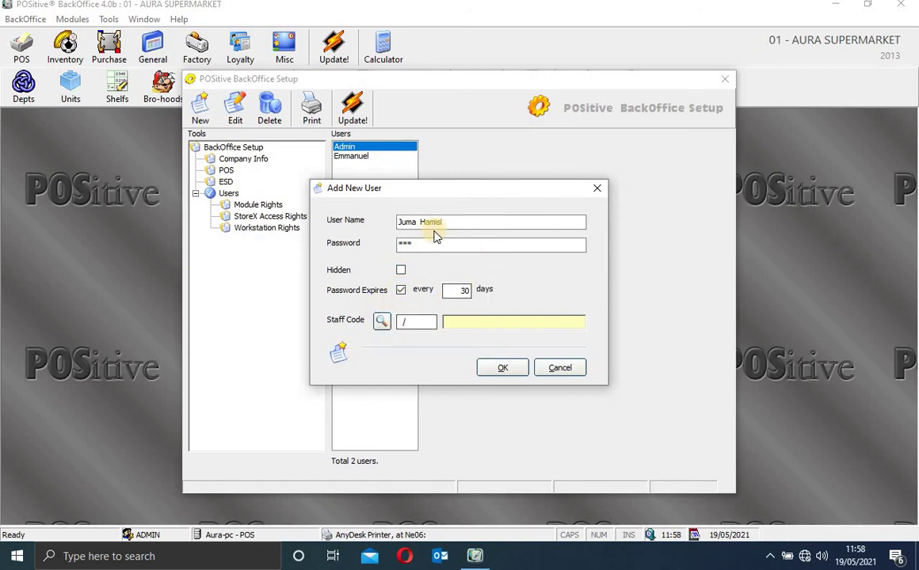
pyautogui.click(404, 242)
pyautogui.doubleClick(425, 243)
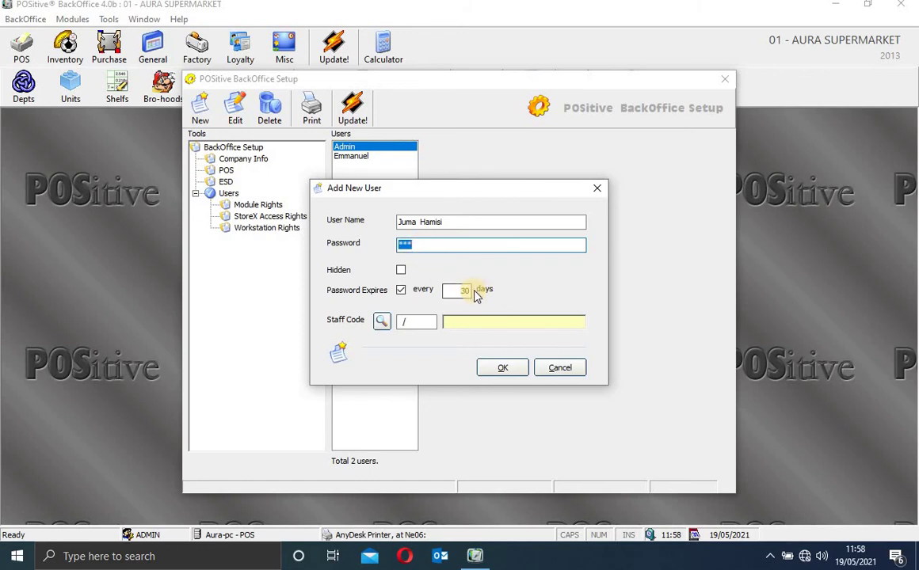
pyautogui.doubleClick(454, 221)
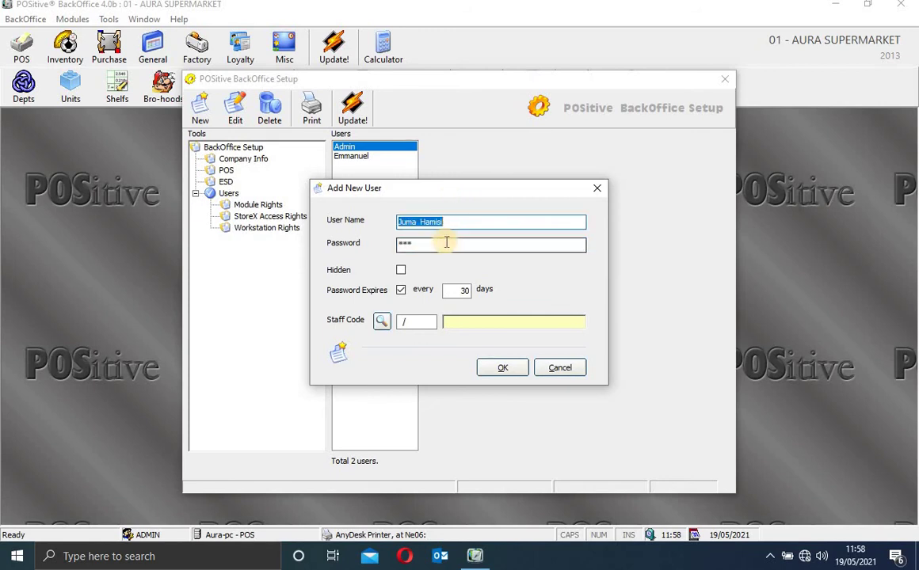
pyautogui.doubleClick(464, 291)
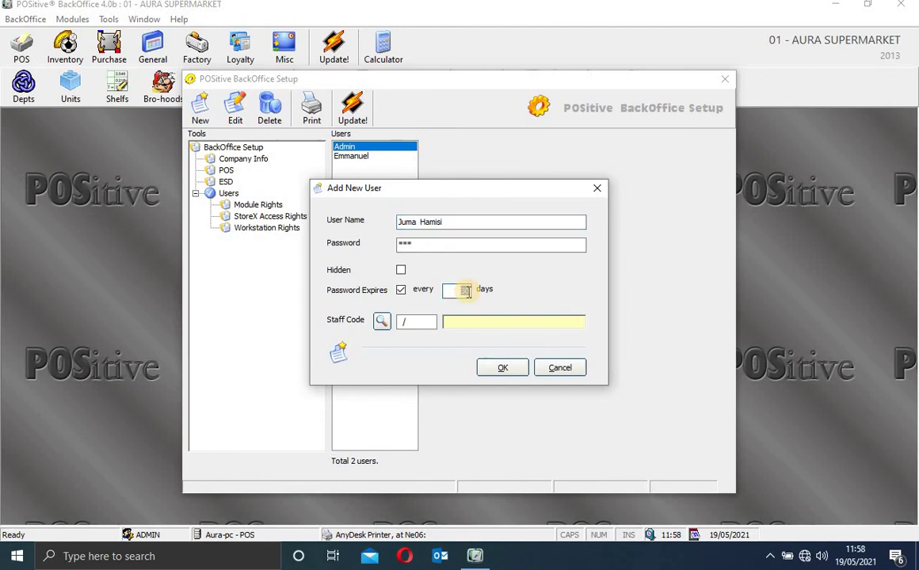
pyautogui.click(401, 291)
pyautogui.click(401, 291)
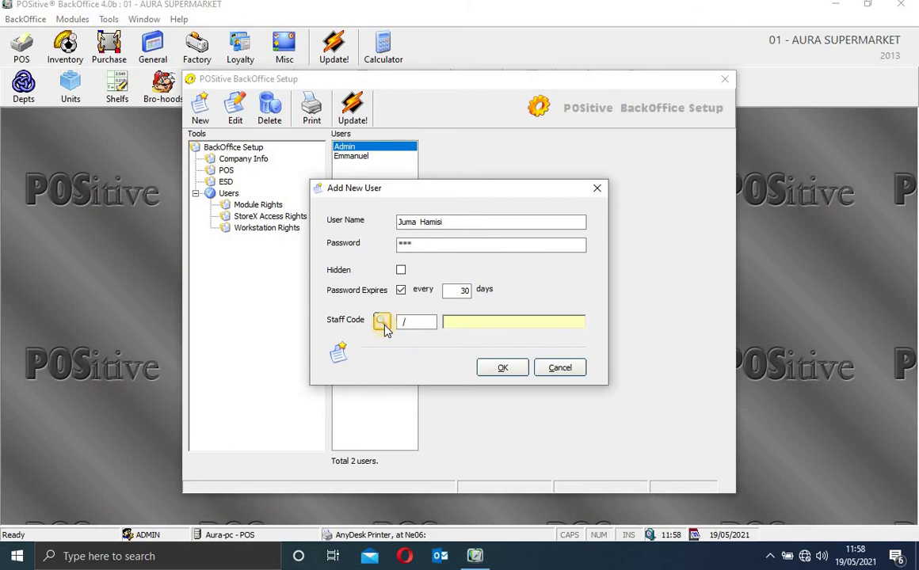
# Step: Search staff by name and accept the matching staff member's code for the new user
pyautogui.write('/')
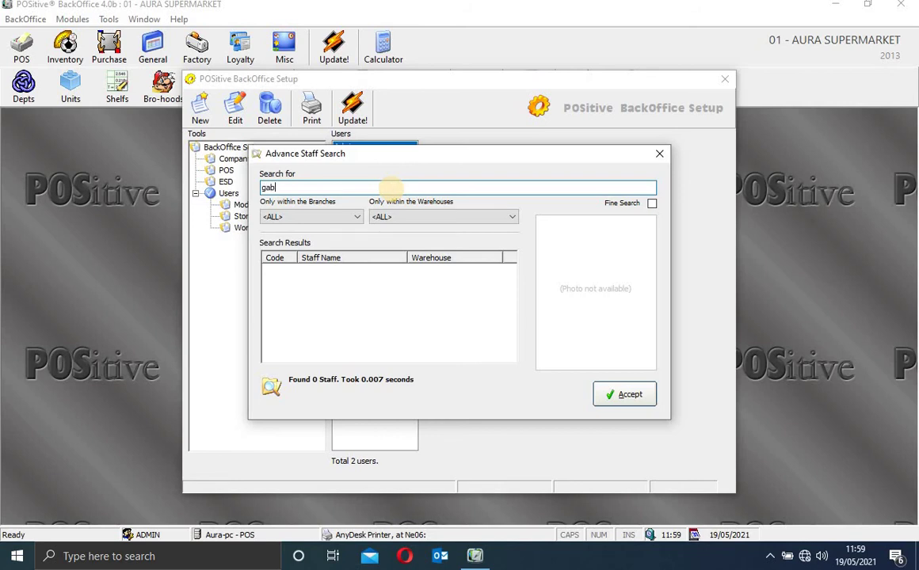
pyautogui.press('Return')
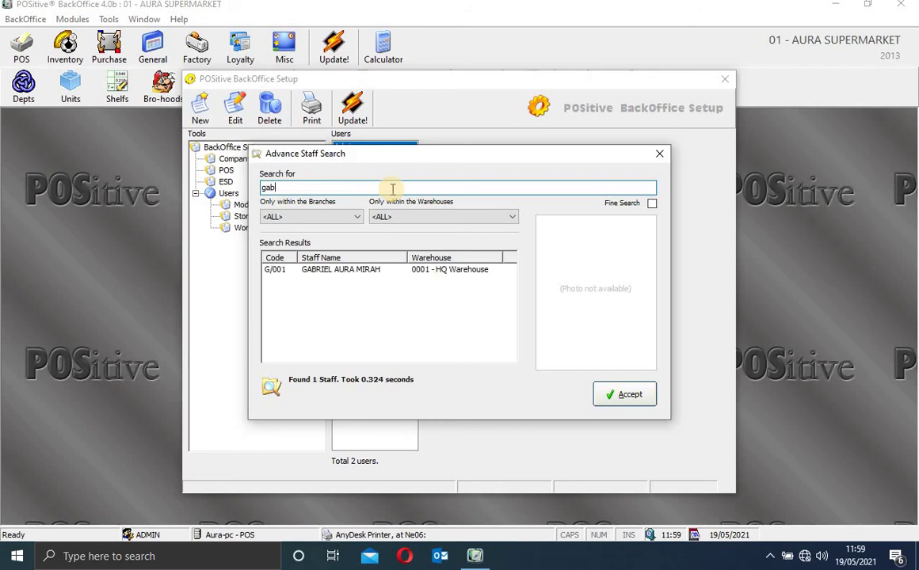
pyautogui.click(411, 271)
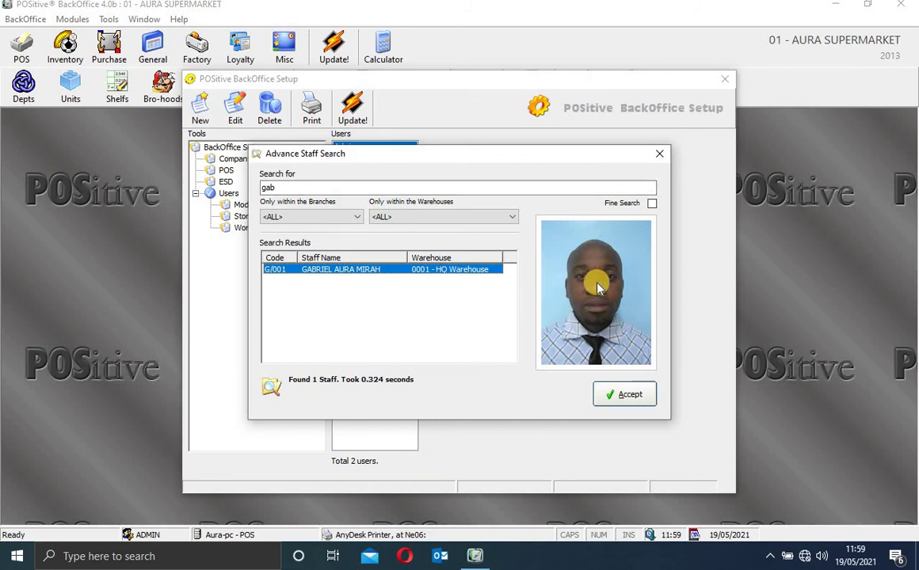
pyautogui.click(634, 406)
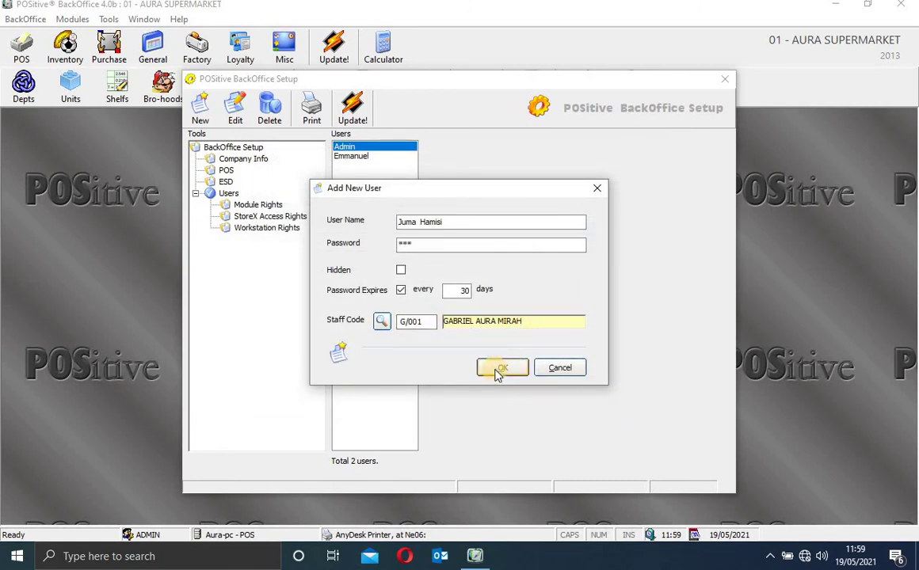
# Step: Save the new user, select it among 3 users, and show its Module Rights (0 of 562)
pyautogui.click(498, 371)
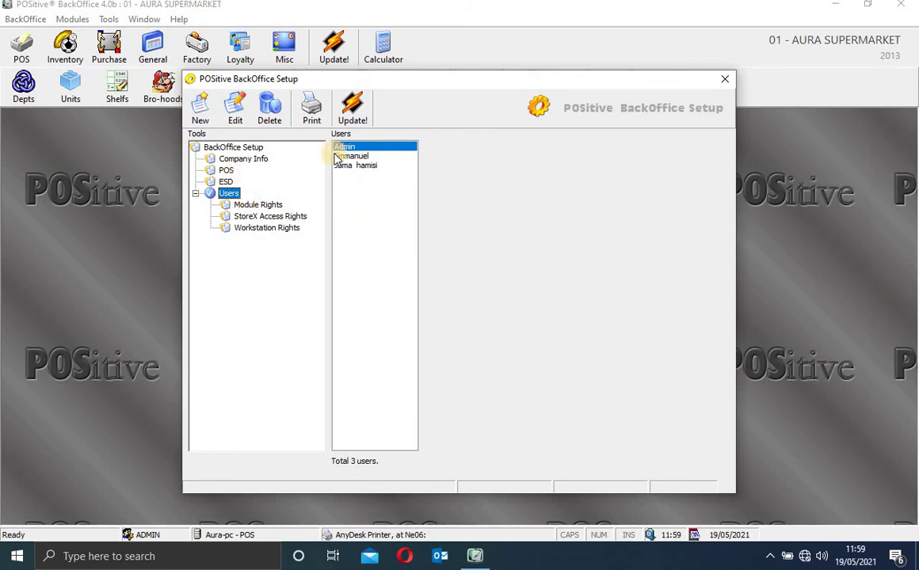
pyautogui.click(356, 166)
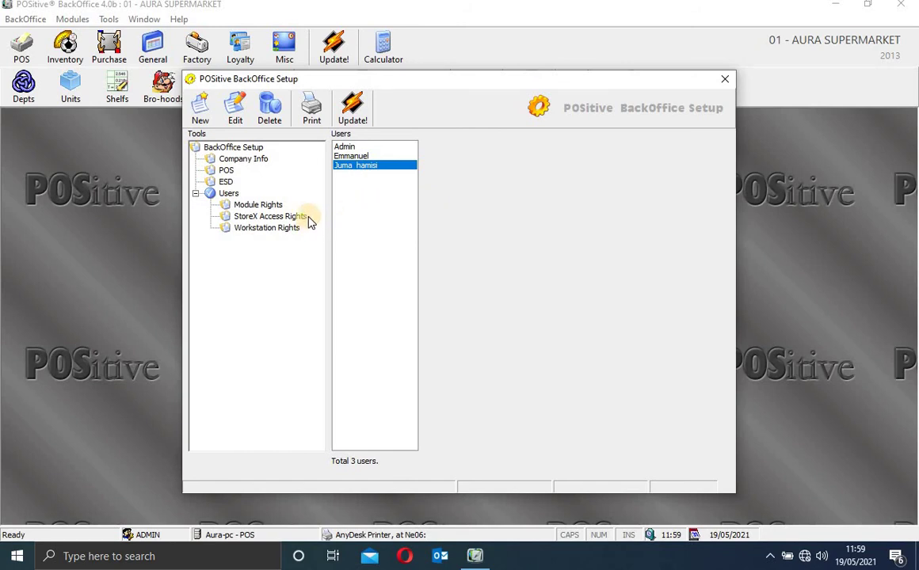
pyautogui.click(268, 205)
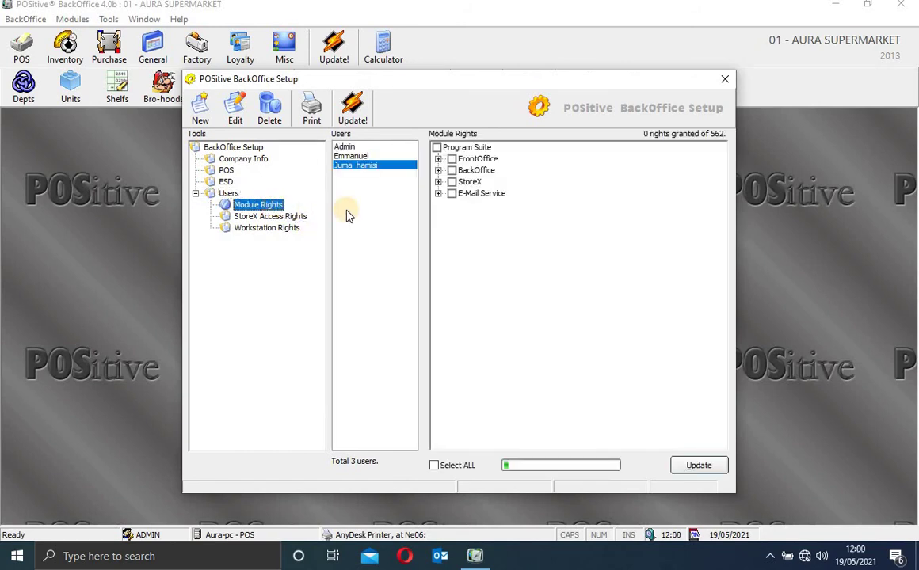
# Step: Compare existing users' rights, ticking Program Suite for another user and saving it
pyautogui.click(437, 149)
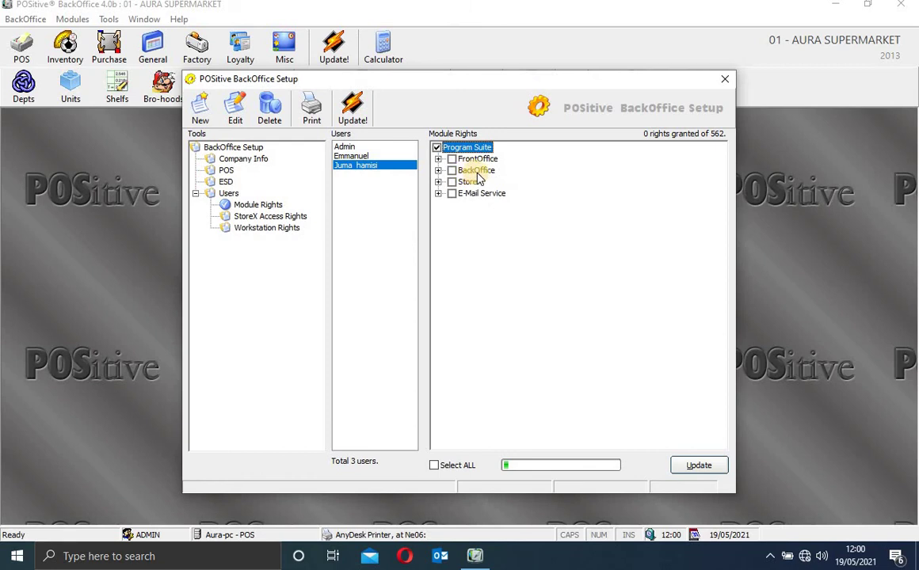
pyautogui.click(347, 147)
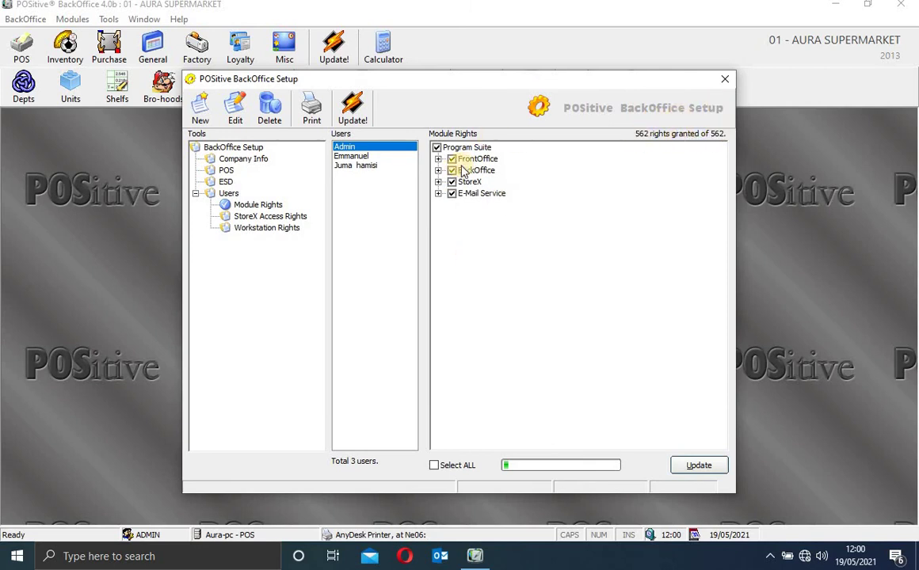
pyautogui.click(365, 156)
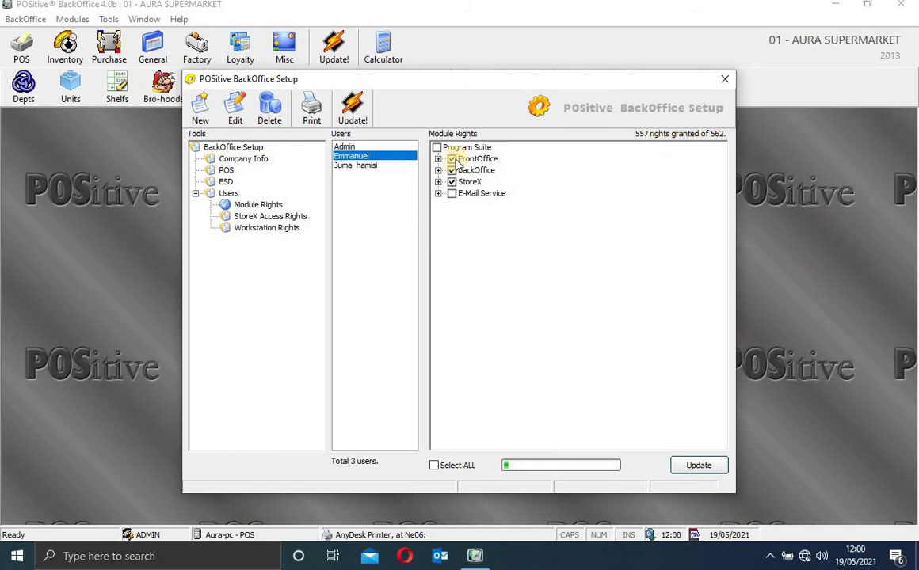
pyautogui.click(438, 148)
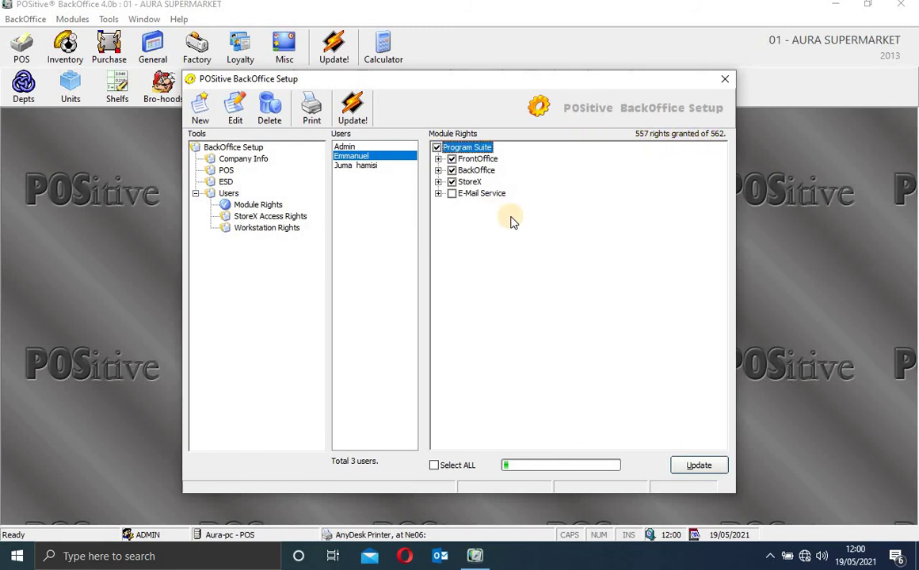
pyautogui.click(688, 465)
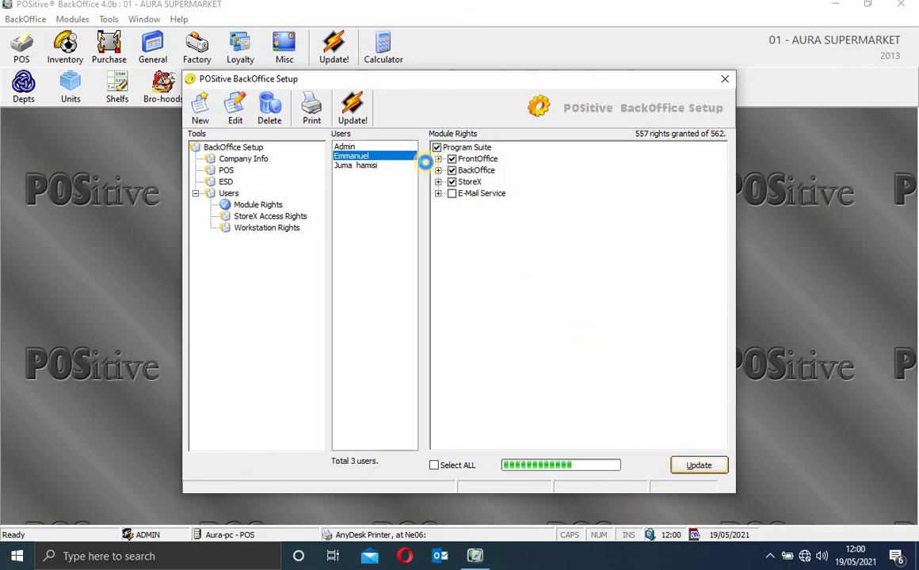
# Step: Grant the new user all module rights with Program Suite and Select ALL, save, and recheck
pyautogui.click(372, 166)
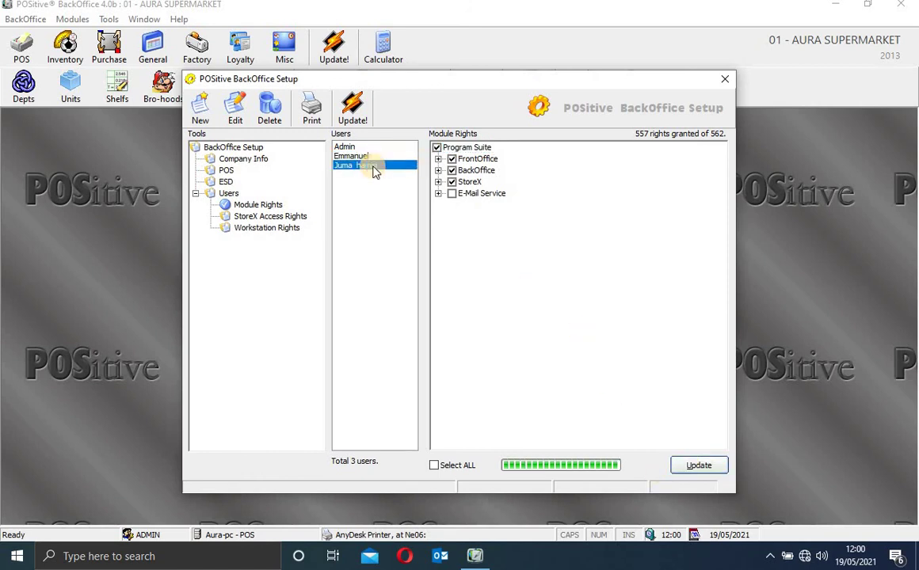
pyautogui.click(436, 148)
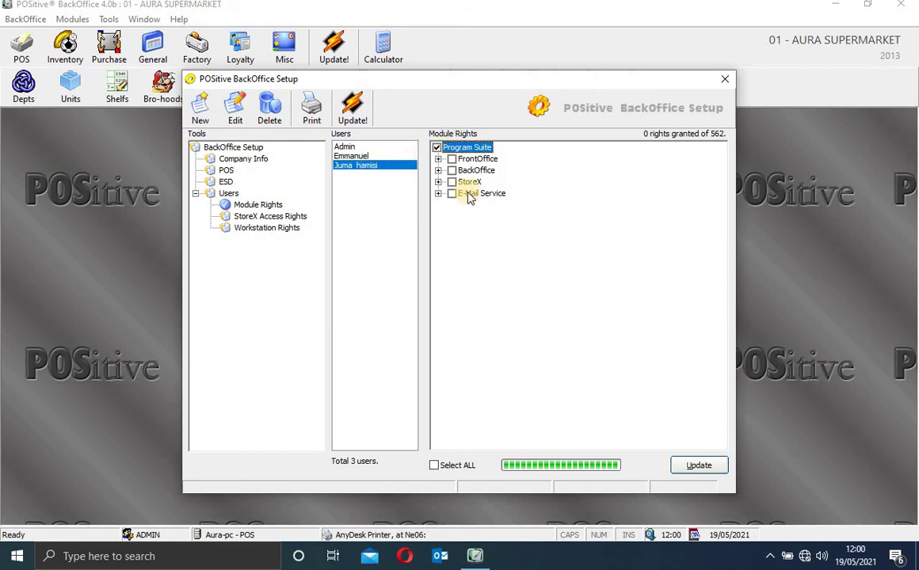
pyautogui.click(435, 467)
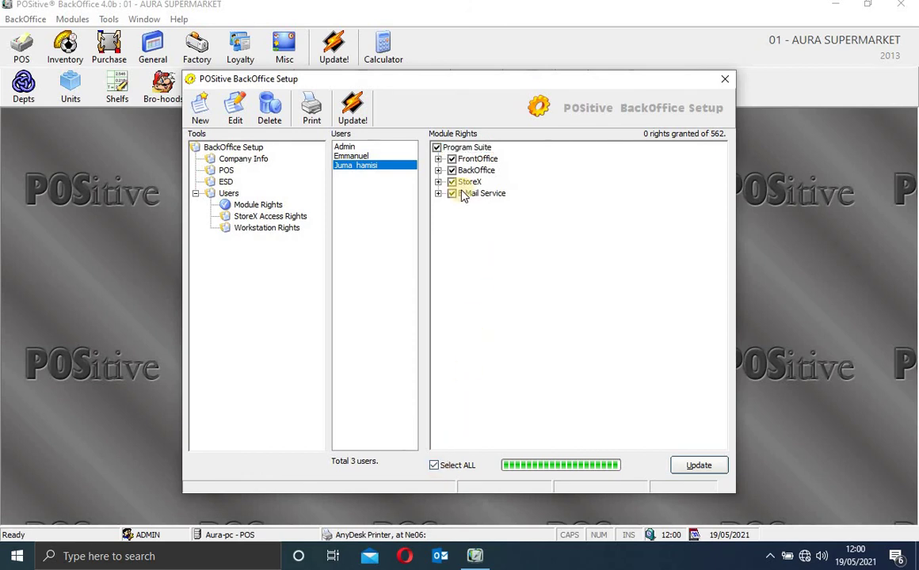
pyautogui.click(709, 466)
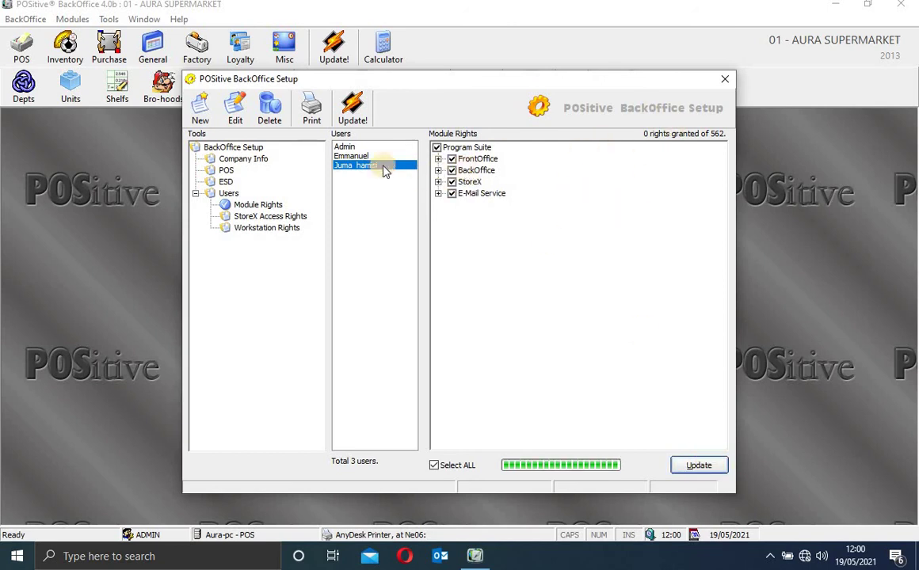
pyautogui.click(349, 148)
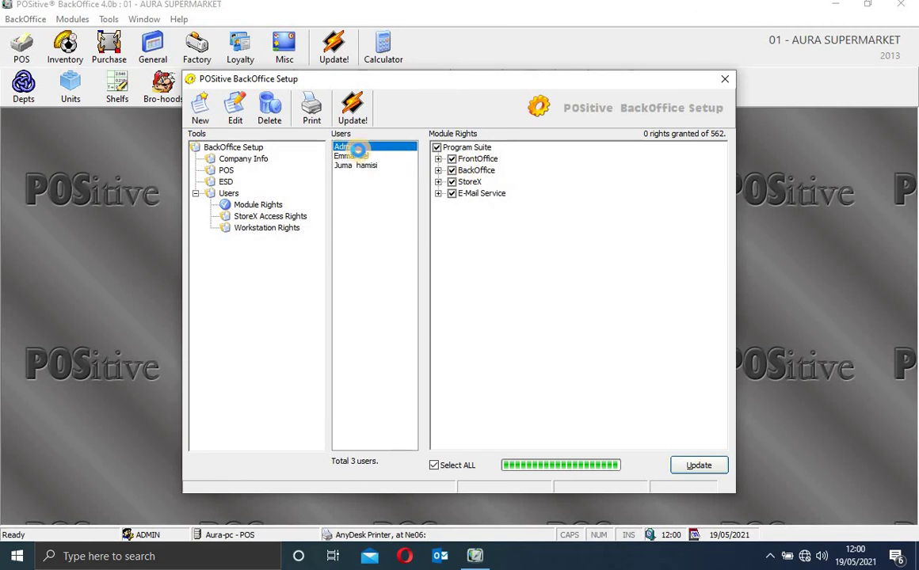
pyautogui.click(358, 156)
pyautogui.click(361, 166)
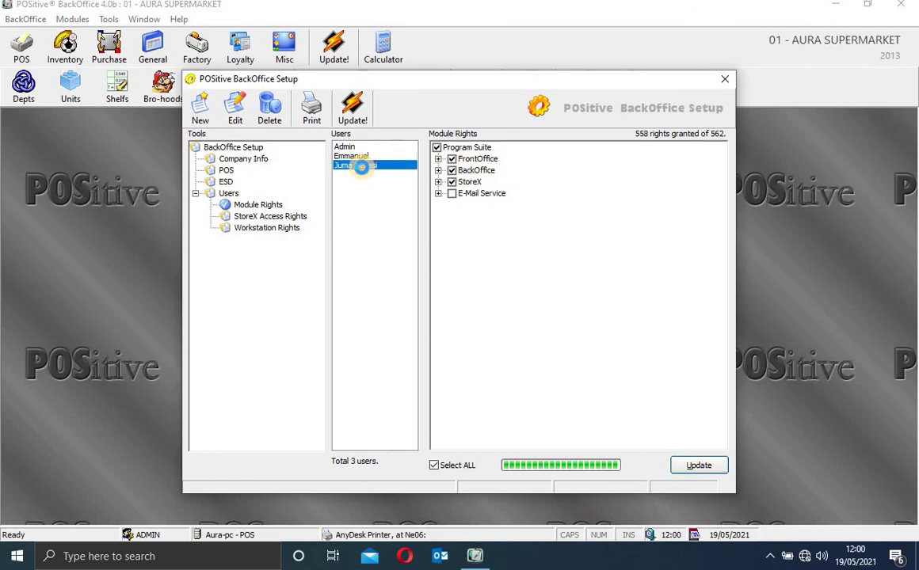
# Step: Grant the new user StoreX access to Store1, Store2 and Store3, and save
pyautogui.click(267, 219)
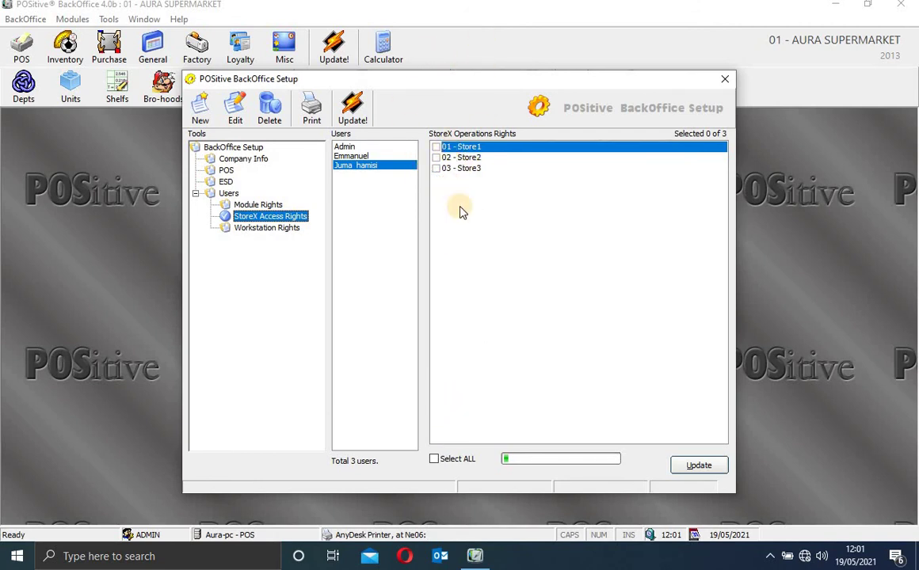
pyautogui.click(438, 152)
pyautogui.click(437, 148)
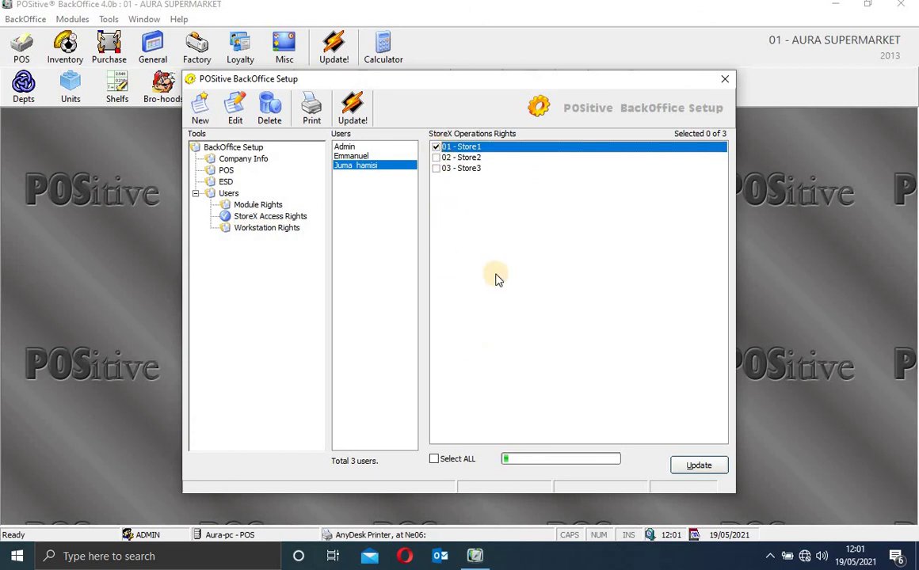
pyautogui.click(709, 471)
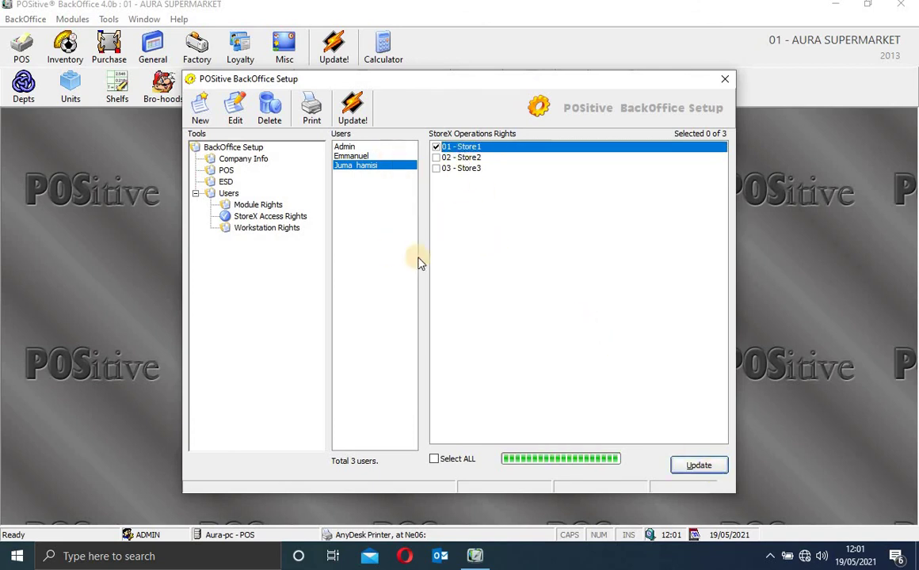
pyautogui.click(449, 463)
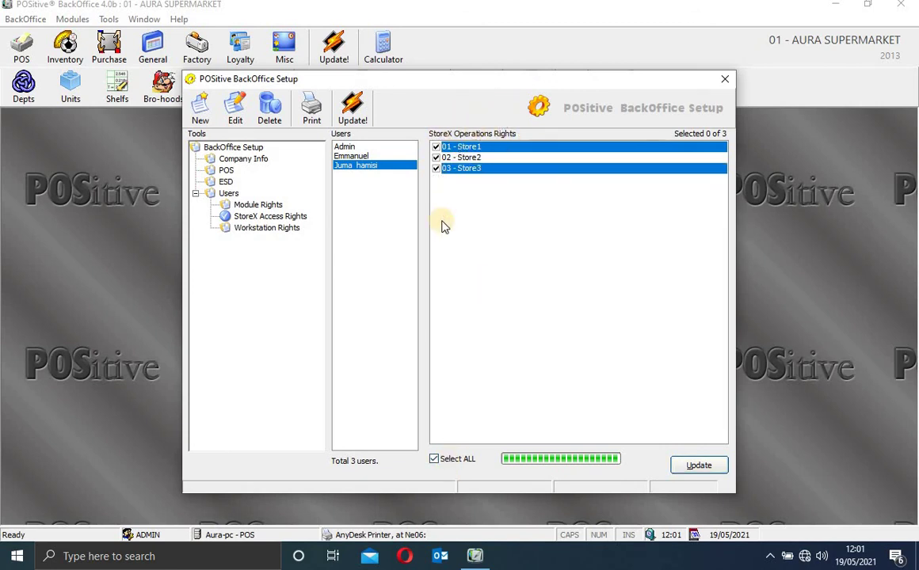
pyautogui.click(699, 467)
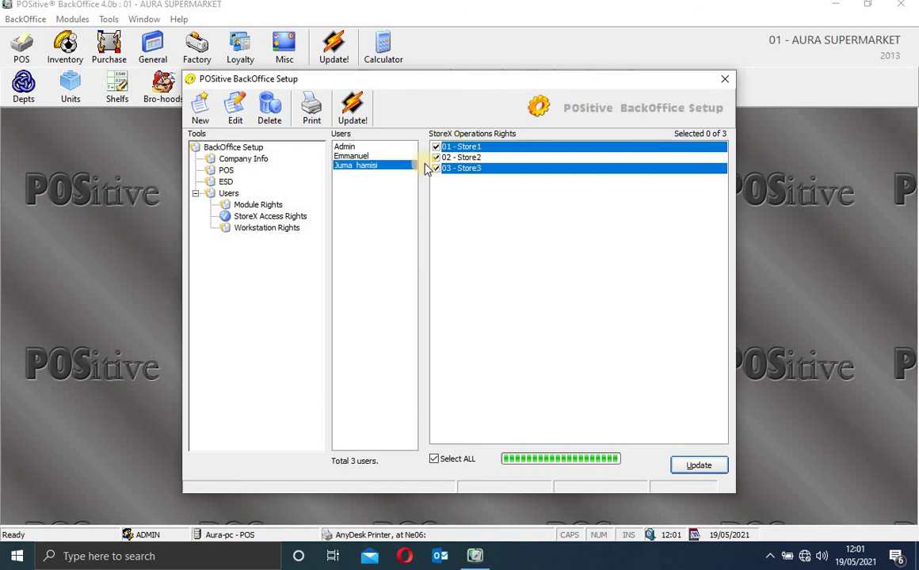
# Step: Check the user has no workstation restriction, then return to Module Rights showing 562 of 562
pyautogui.click(273, 230)
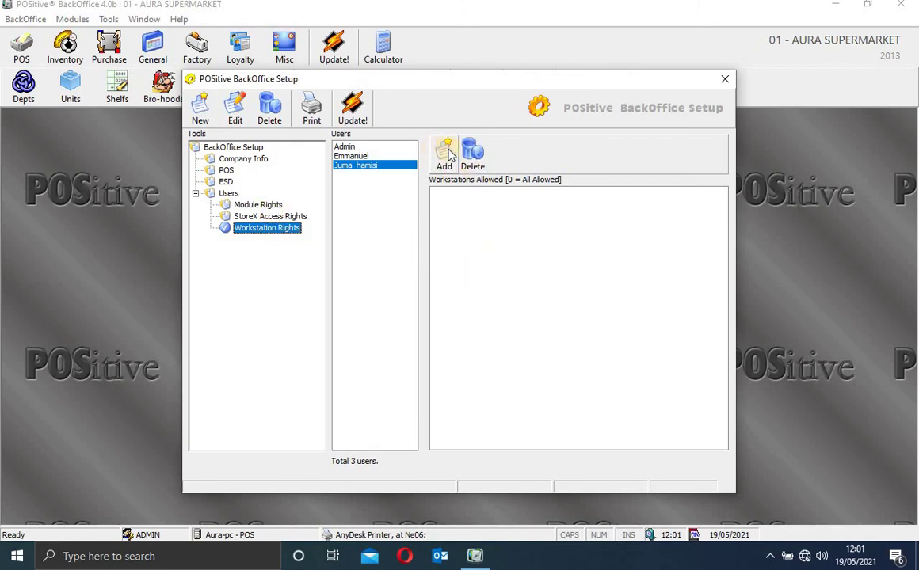
pyautogui.click(255, 205)
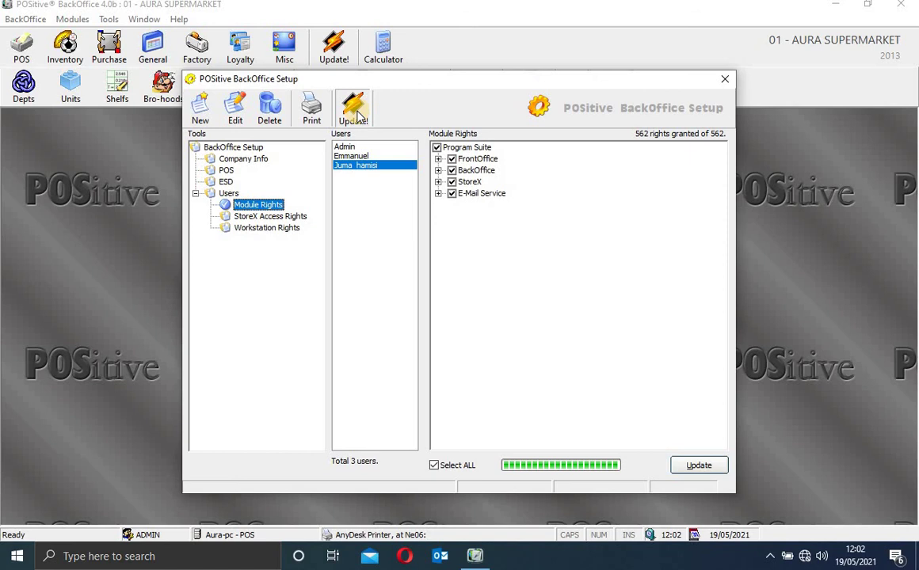
# Step: Stamp the user changes for the branch Front Office and acknowledge the confirmation
pyautogui.click(354, 111)
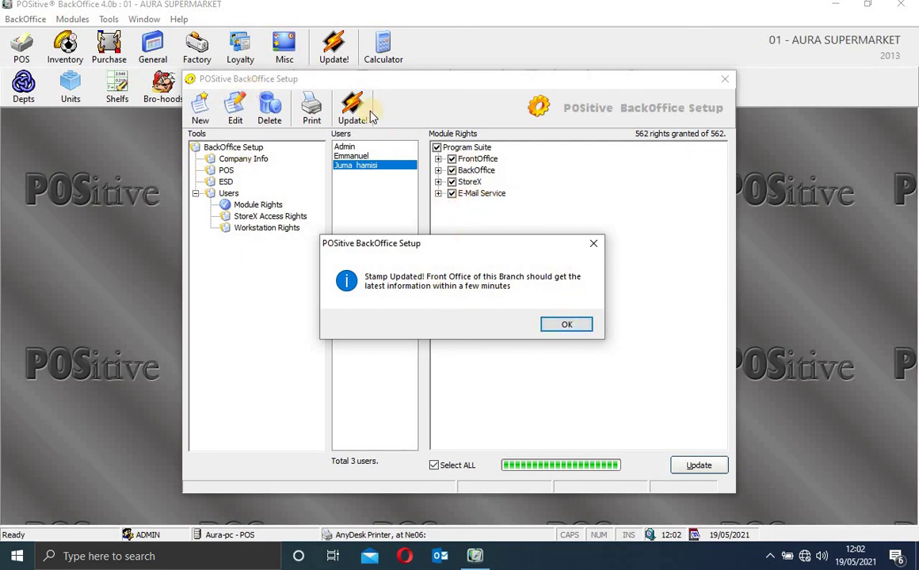
pyautogui.click(564, 324)
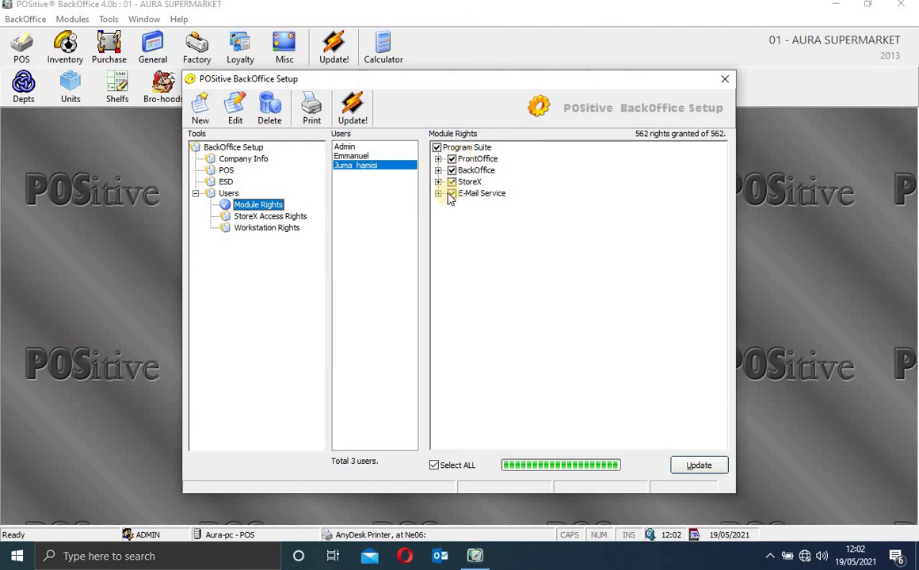
pyautogui.click(476, 161)
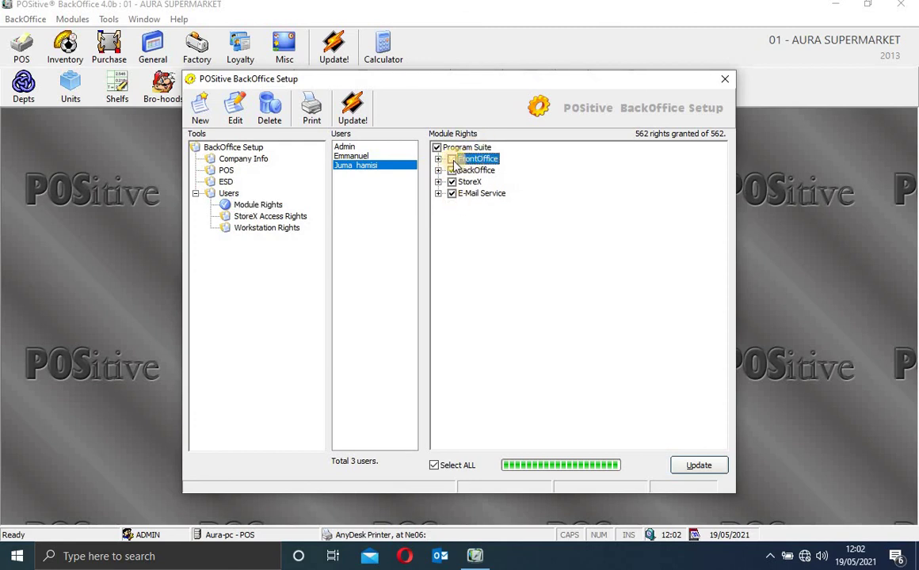
pyautogui.click(453, 159)
pyautogui.click(453, 159)
pyautogui.click(452, 170)
pyautogui.click(453, 182)
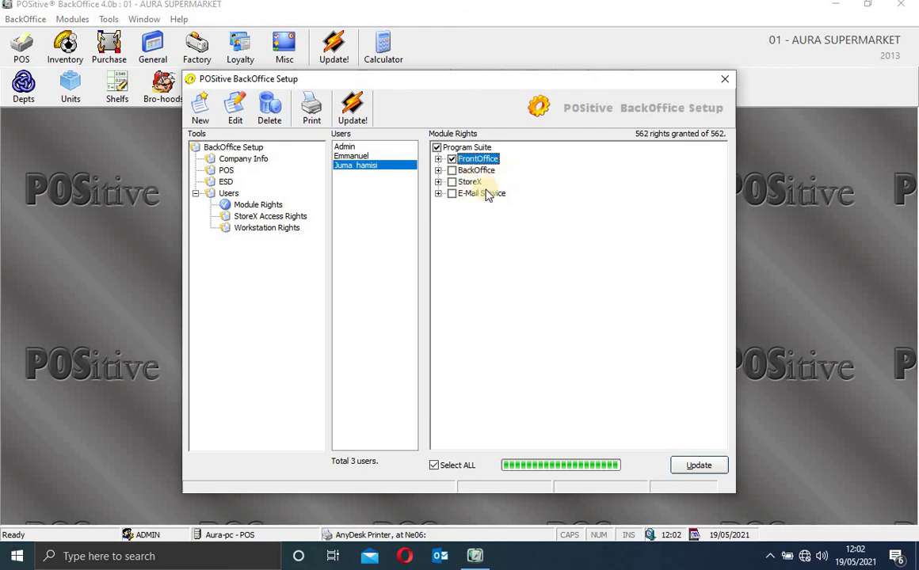
pyautogui.doubleClick(450, 160)
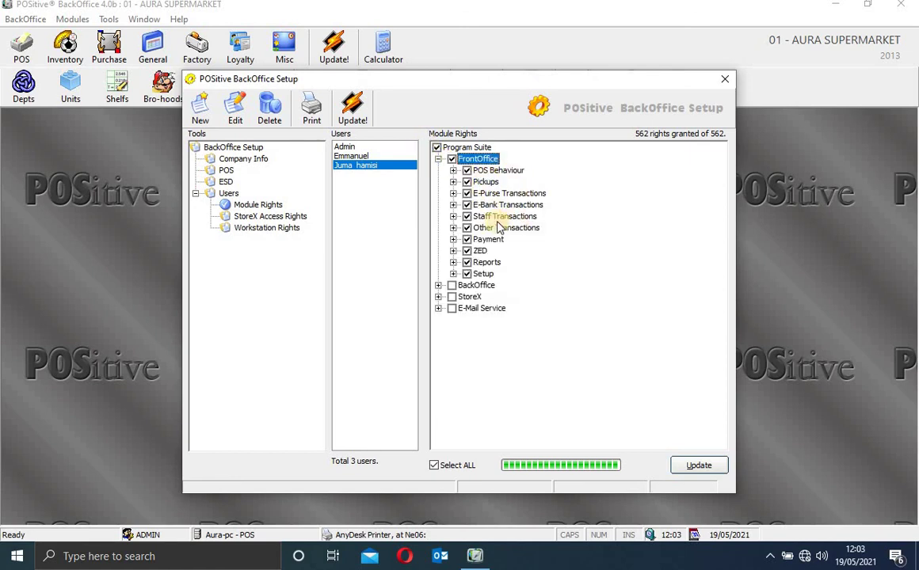
pyautogui.click(454, 171)
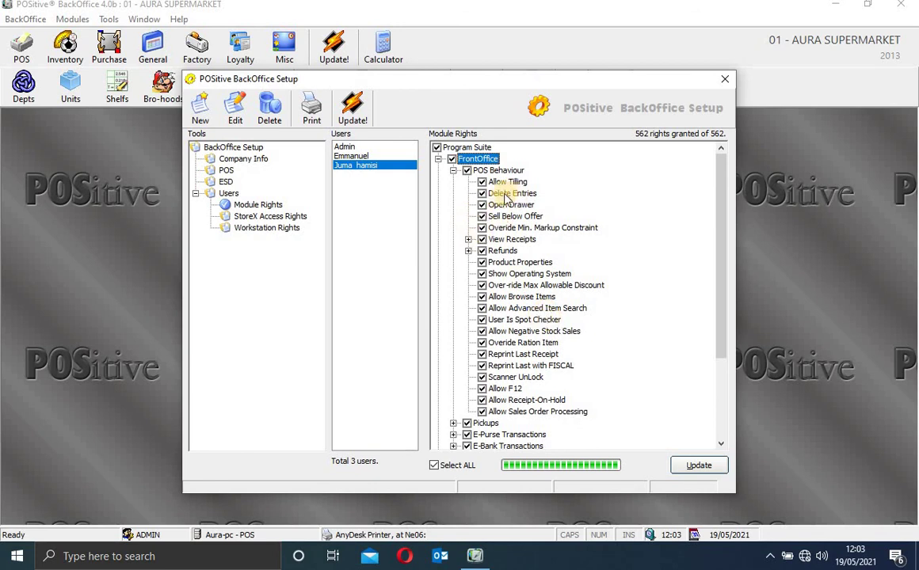
pyautogui.click(455, 170)
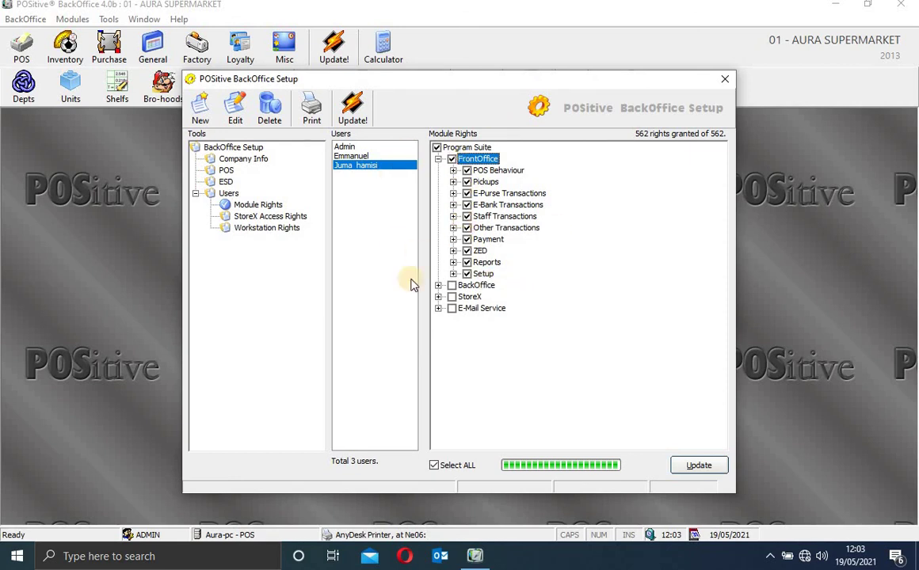
pyautogui.click(439, 160)
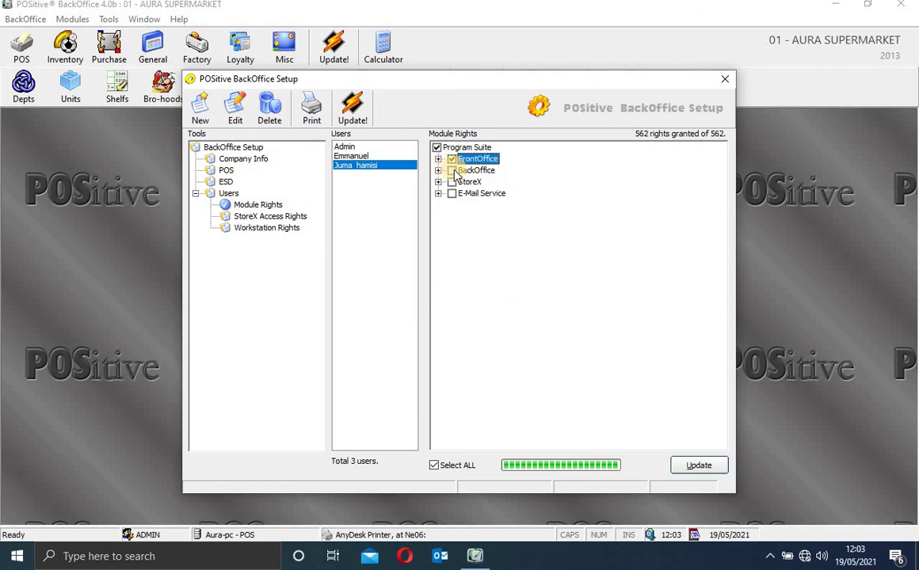
pyautogui.click(452, 182)
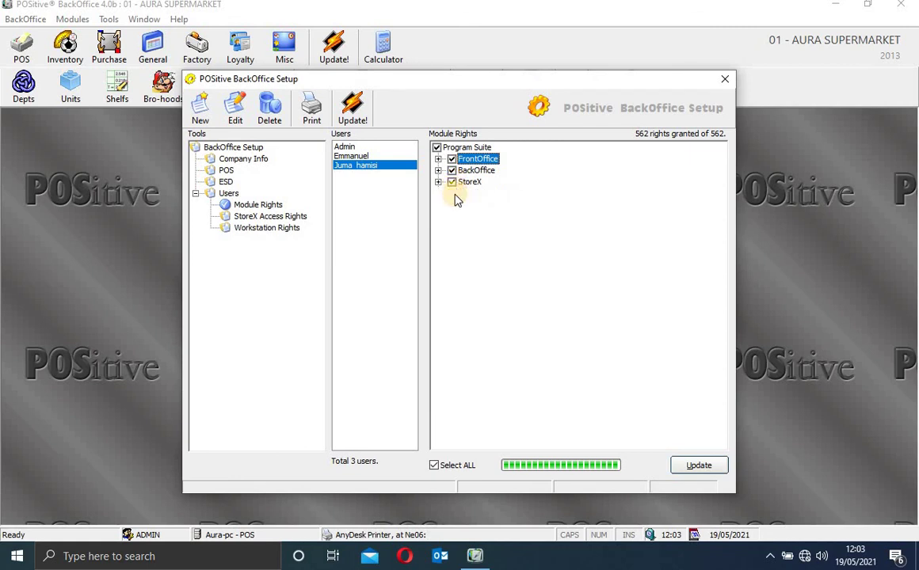
pyautogui.click(452, 194)
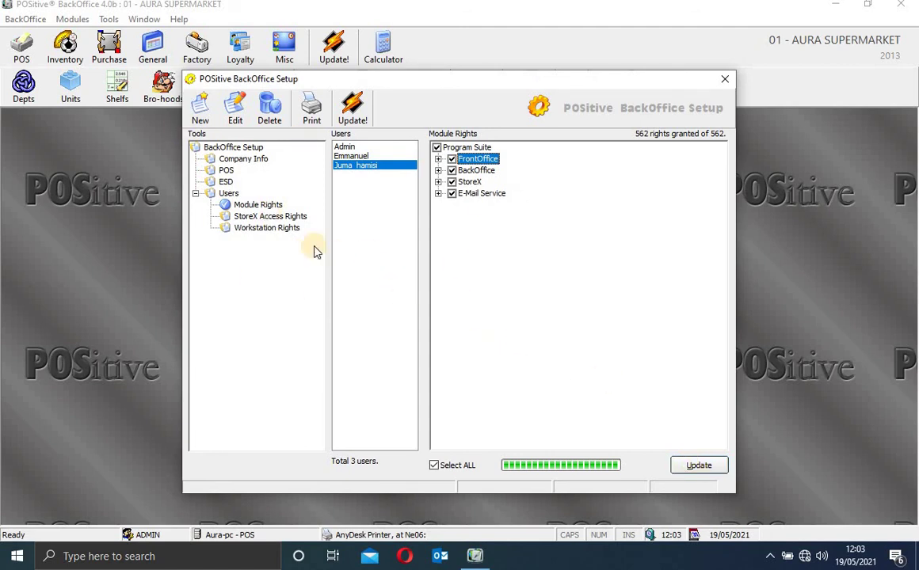
# Step: Collapse and re-expand the Users tree, then close Setup and exit BackOffice
pyautogui.click(194, 195)
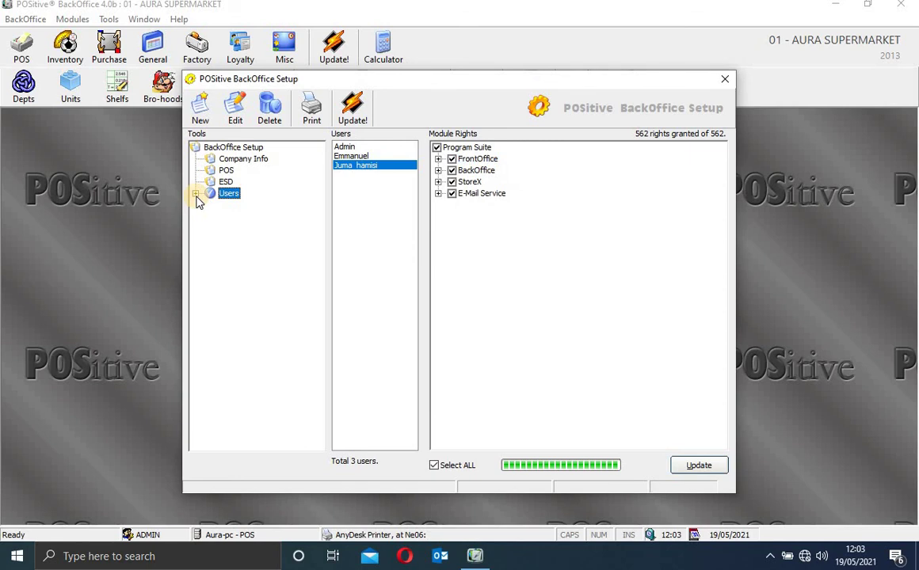
pyautogui.click(195, 194)
pyautogui.click(195, 194)
pyautogui.click(195, 193)
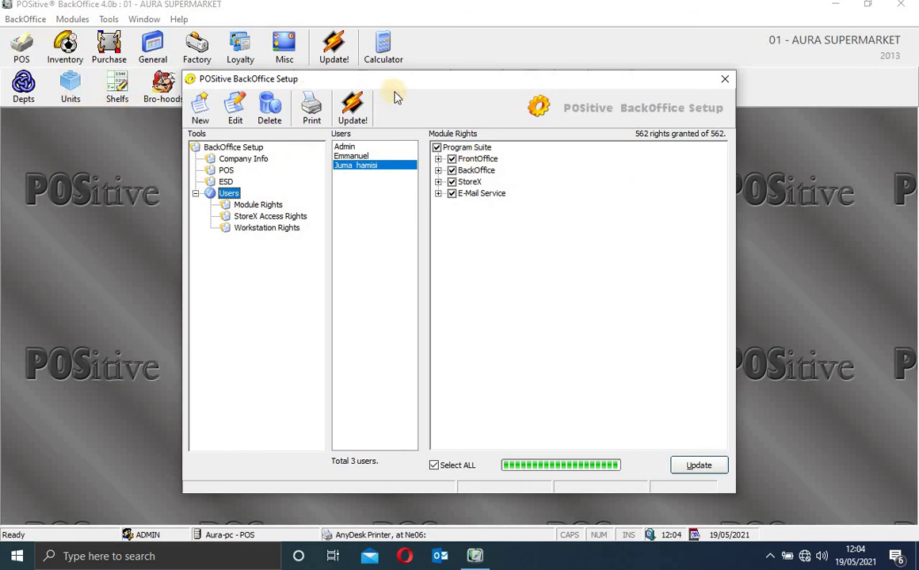
pyautogui.click(724, 82)
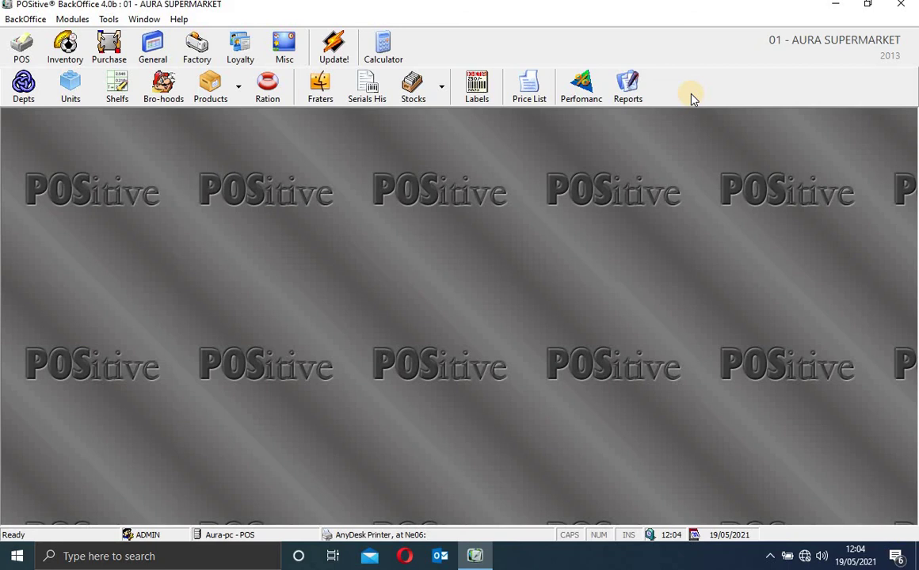
pyautogui.click(904, 8)
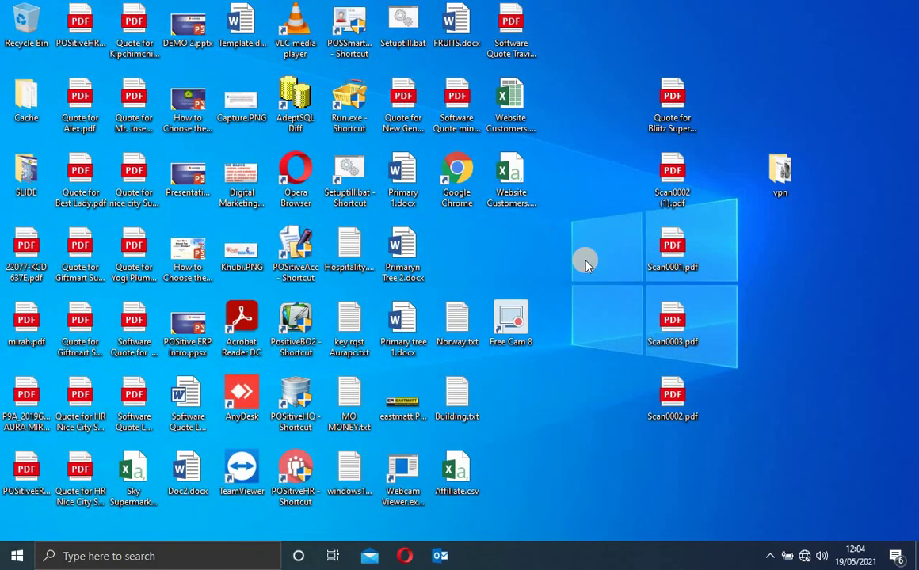